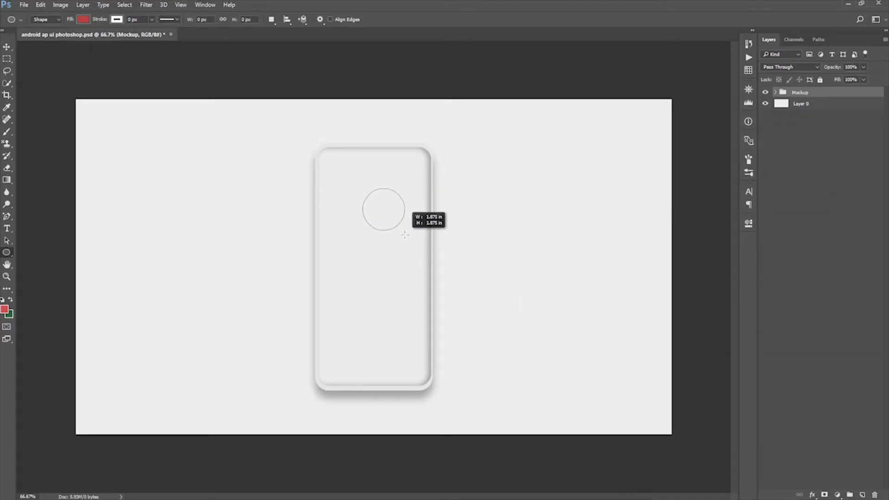
Step: Draw a circle near the top of the phone and fill it light grey
drag(416, 241, 416, 242)
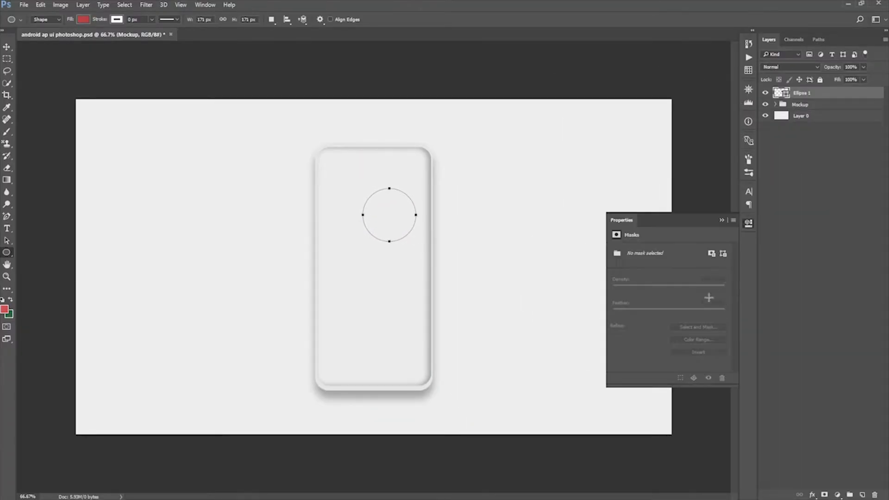
click(617, 292)
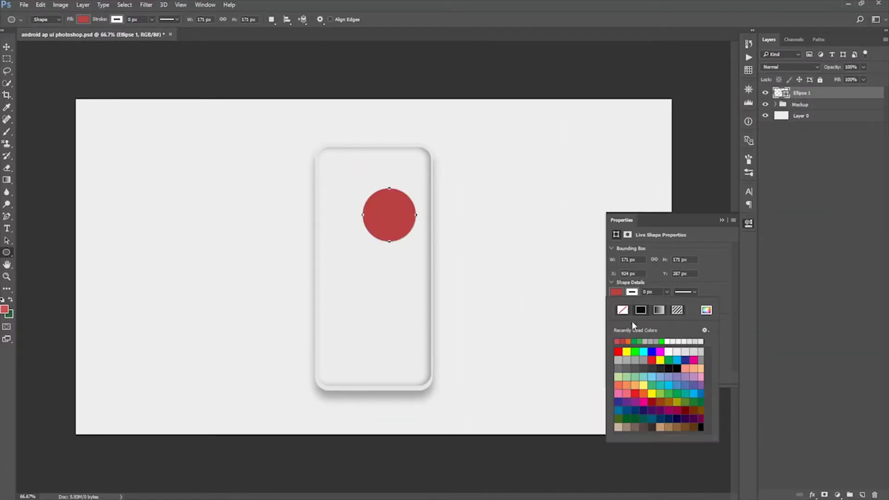
click(651, 342)
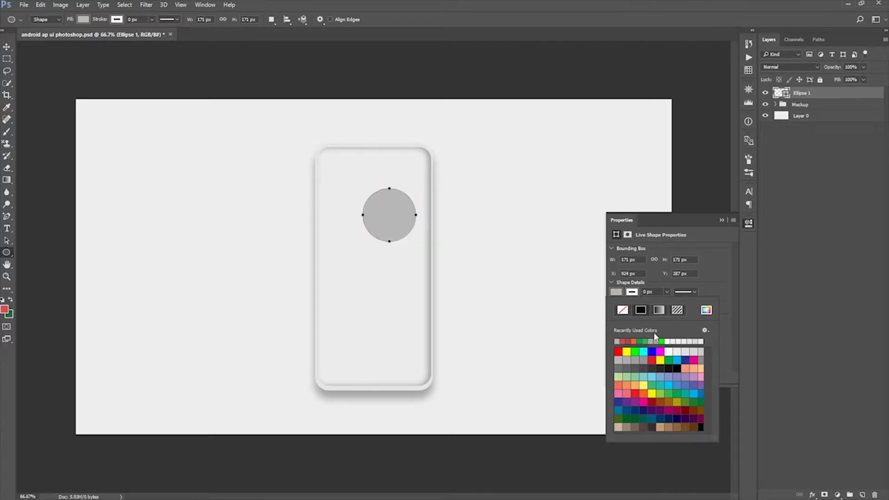
click(721, 221)
Step: Move the grey circle to the phone screen's horizontal centre
click(7, 47)
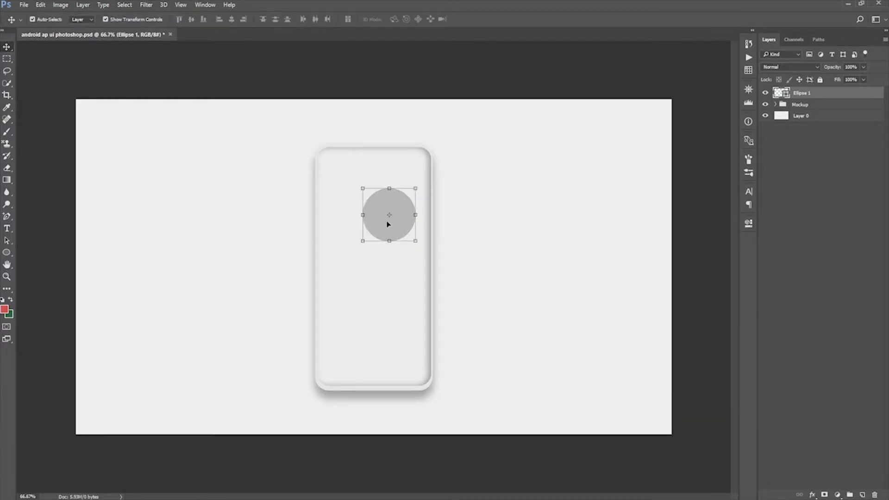
drag(388, 224, 364, 221)
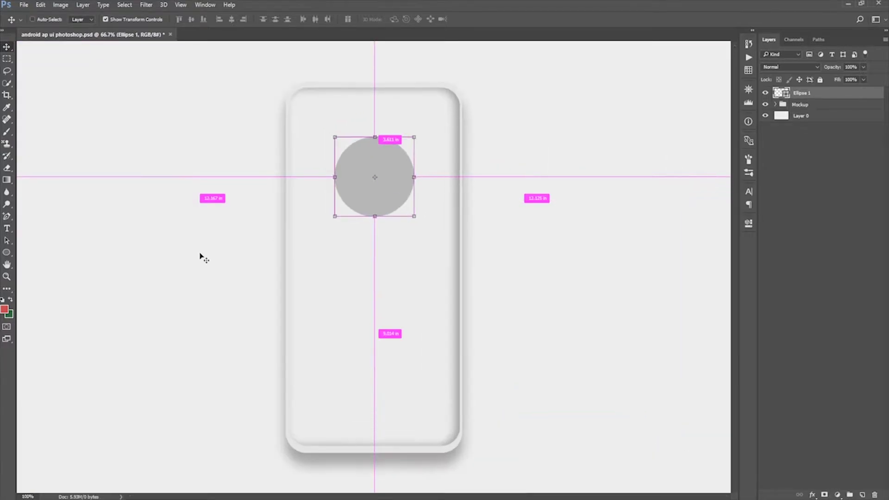
key(ctrl+plus)
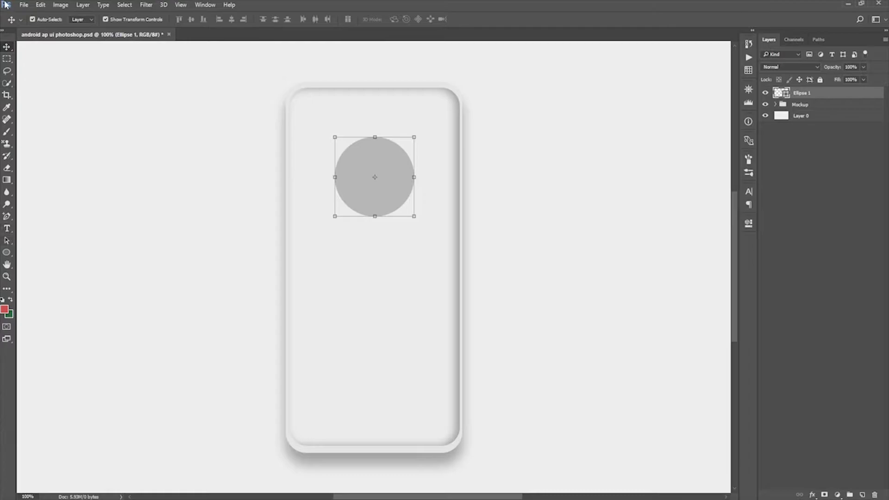
Step: Place the 'blank' silhouette image from the Desktop as a linked file over the grey circle
click(23, 4)
click(74, 235)
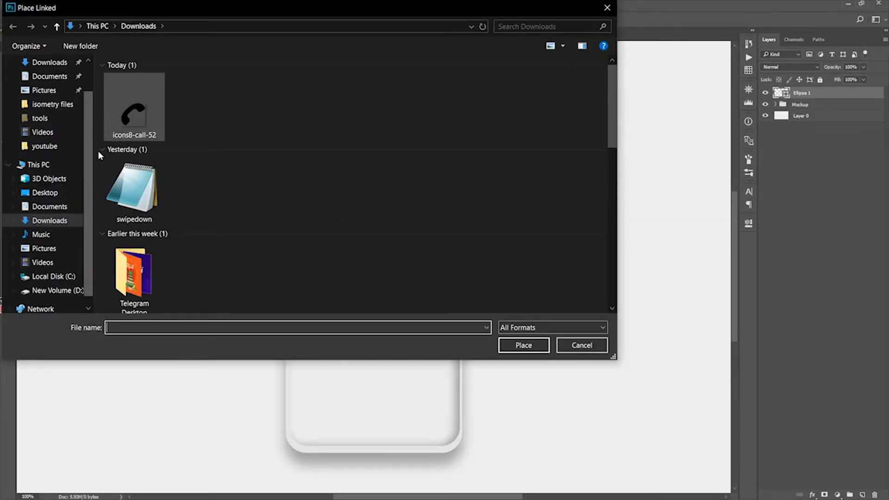
click(46, 193)
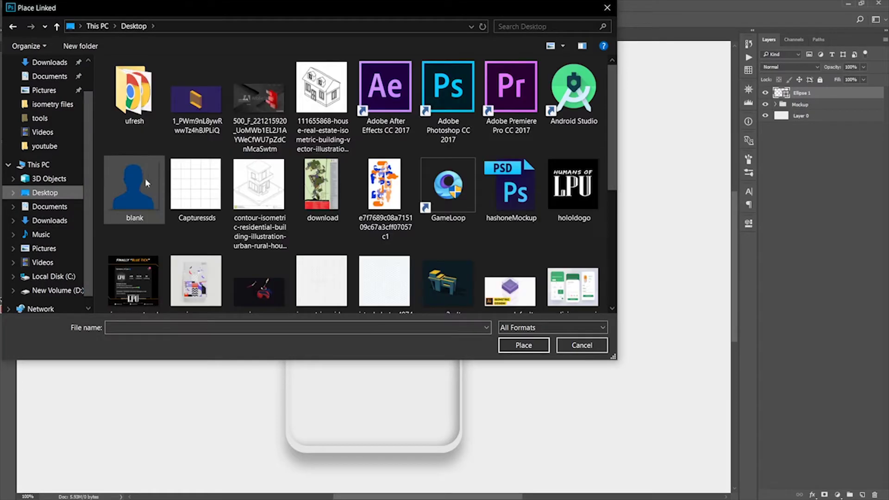
click(146, 181)
click(524, 345)
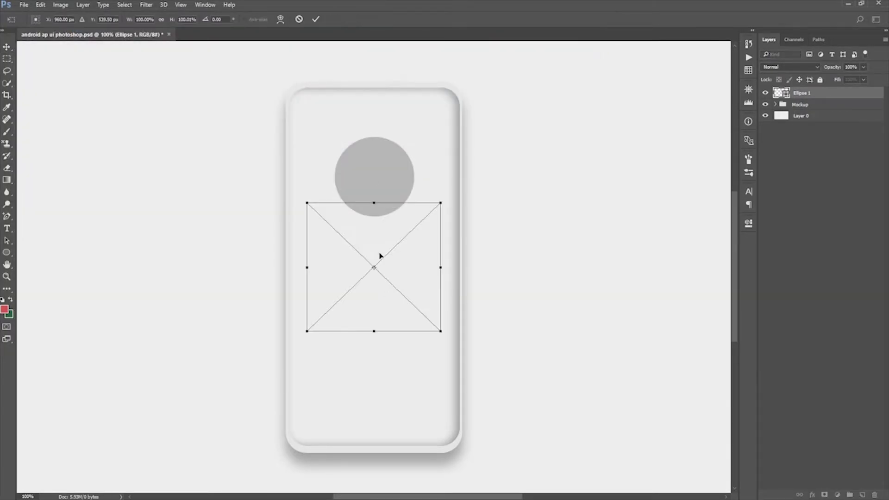
drag(387, 202, 387, 193)
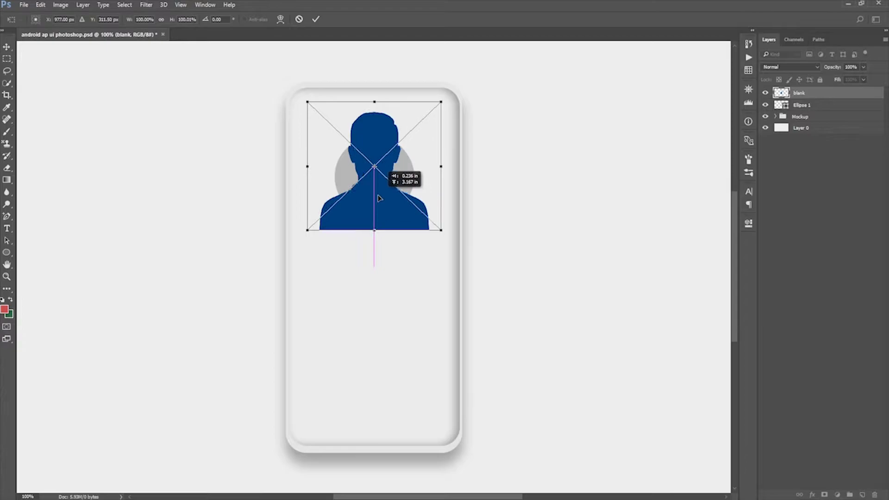
Step: Scale the silhouette proportionally to 56% and fit it inside the grey circle
click(161, 19)
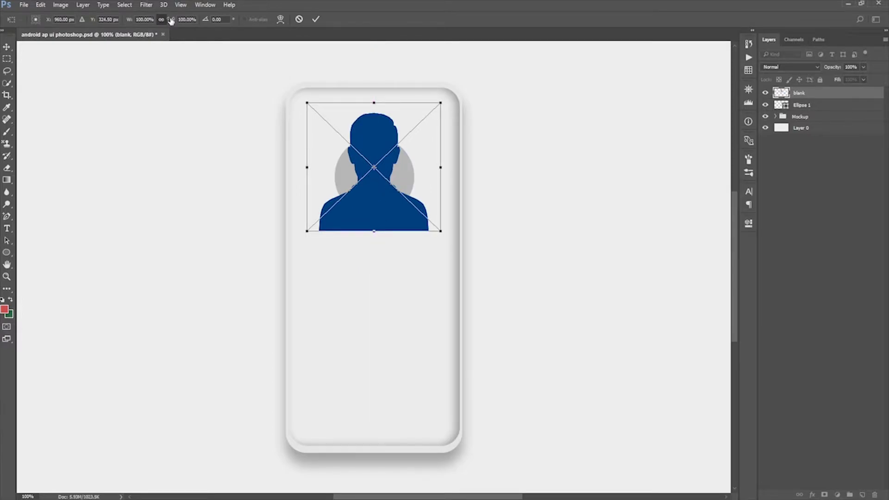
text(65)
key(Tab)
text(56)
key(Tab)
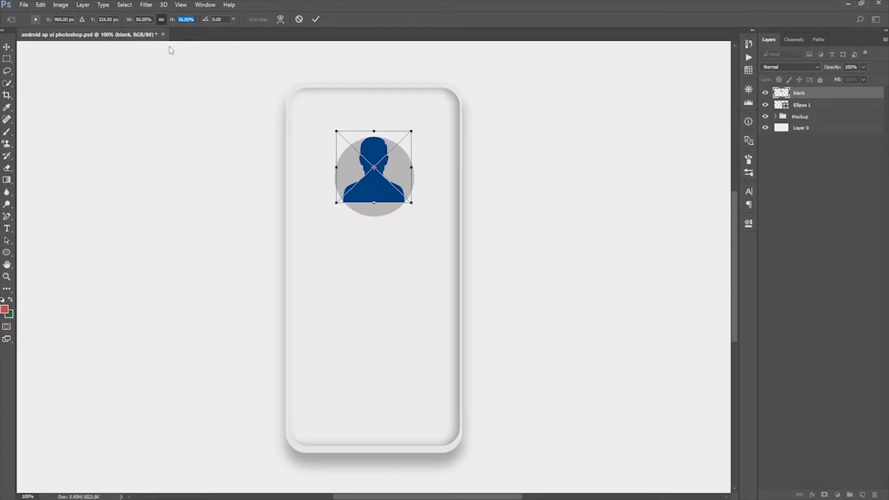
drag(365, 196, 376, 211)
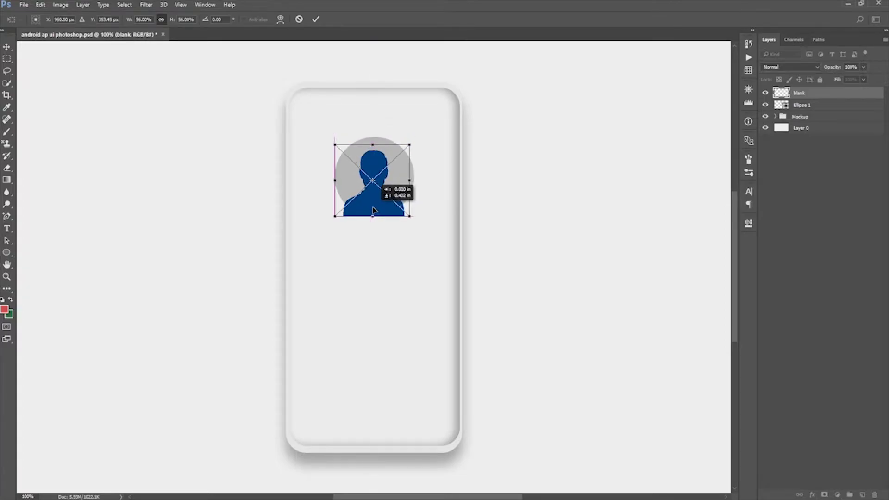
drag(376, 211, 374, 211)
click(315, 19)
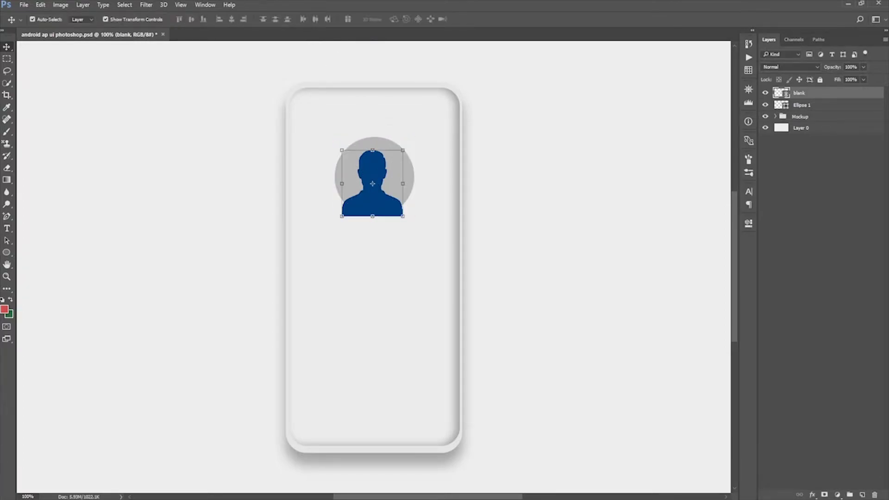
Step: Align the silhouette's horizontal centre with the grey circle
shift+click(840, 105)
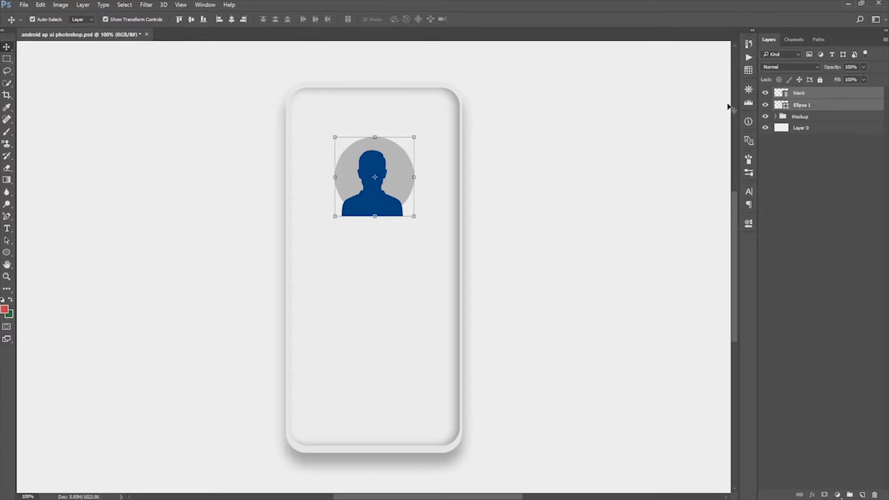
click(231, 20)
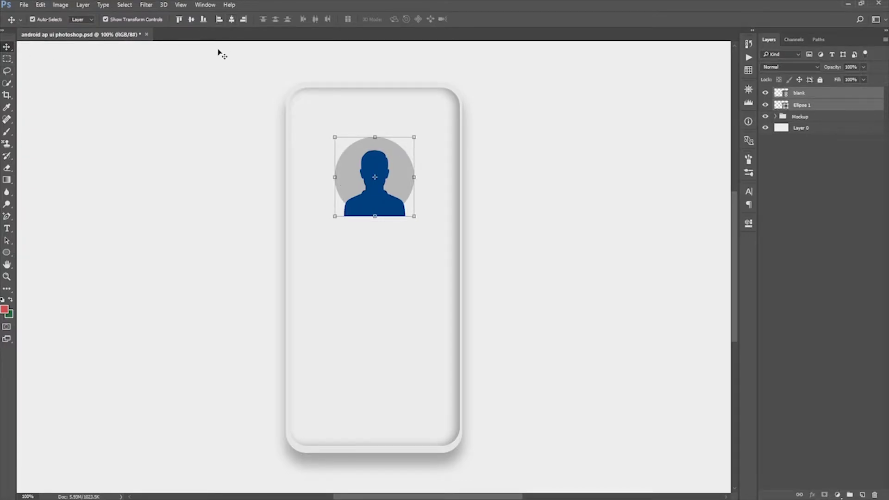
click(855, 94)
Step: Use Hue/Saturation to cut the silhouette's saturation to about -77 and adjust its lightness
click(61, 5)
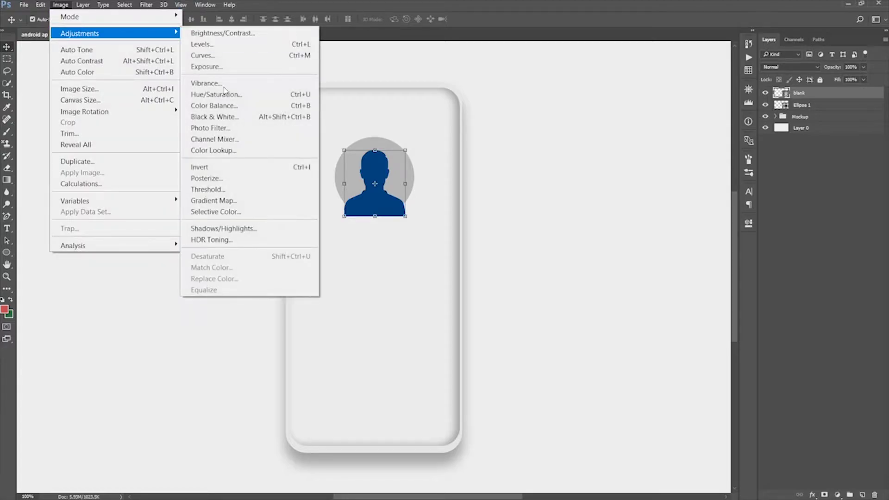
click(230, 94)
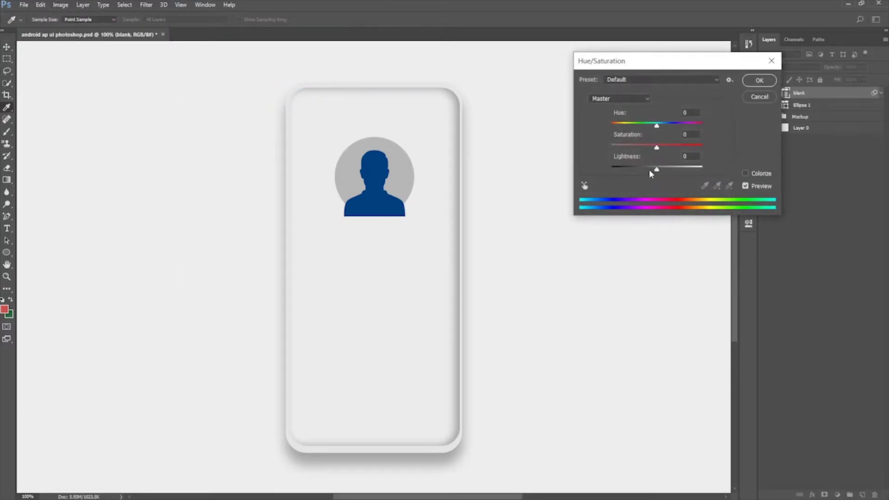
mouse_move(677, 173)
mouse_down()
mouse_move(641, 176)
mouse_move(638, 150)
mouse_move(652, 172)
mouse_up()
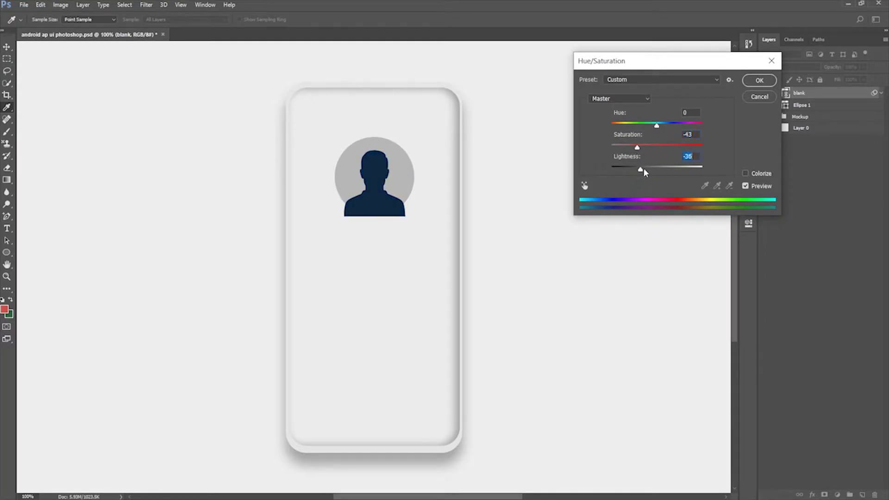
click(625, 147)
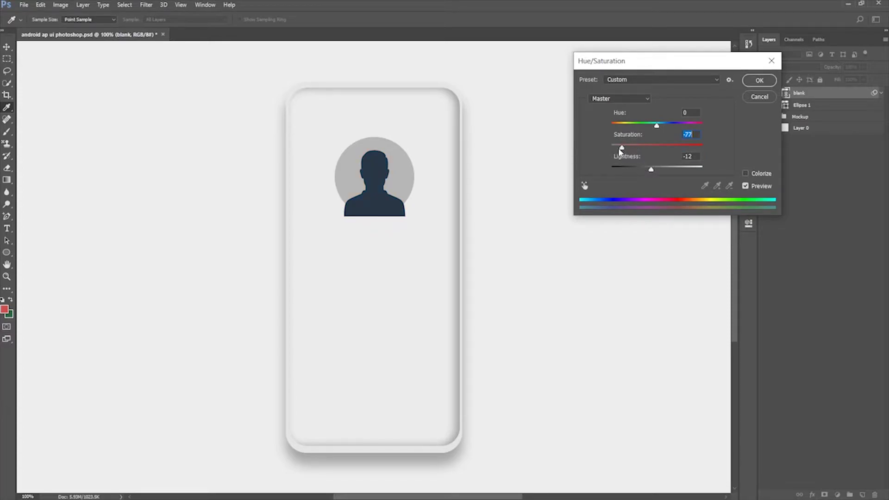
drag(652, 169, 659, 172)
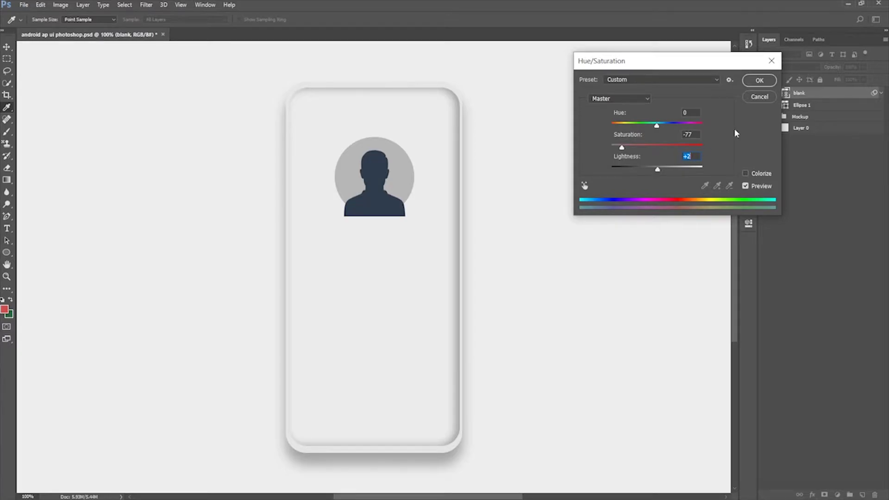
click(768, 83)
Step: Clip the silhouette layer to the grey circle with a clipping mask
key(v)
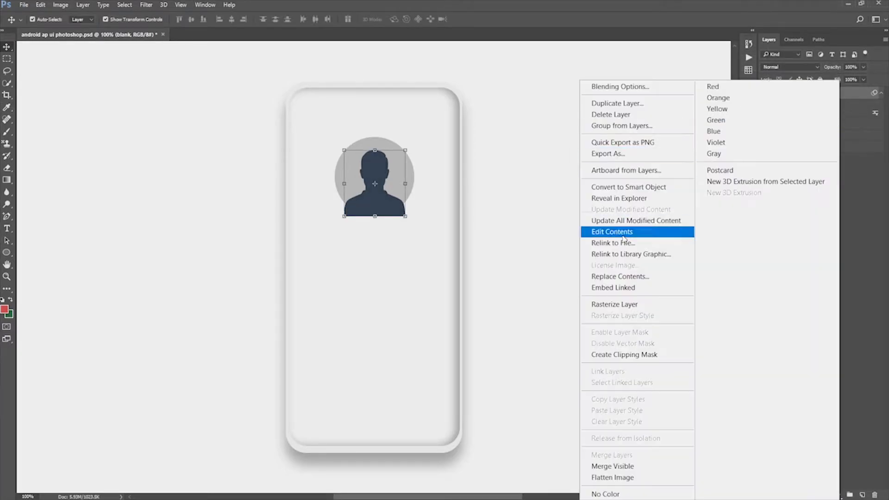
right_click(840, 94)
click(616, 355)
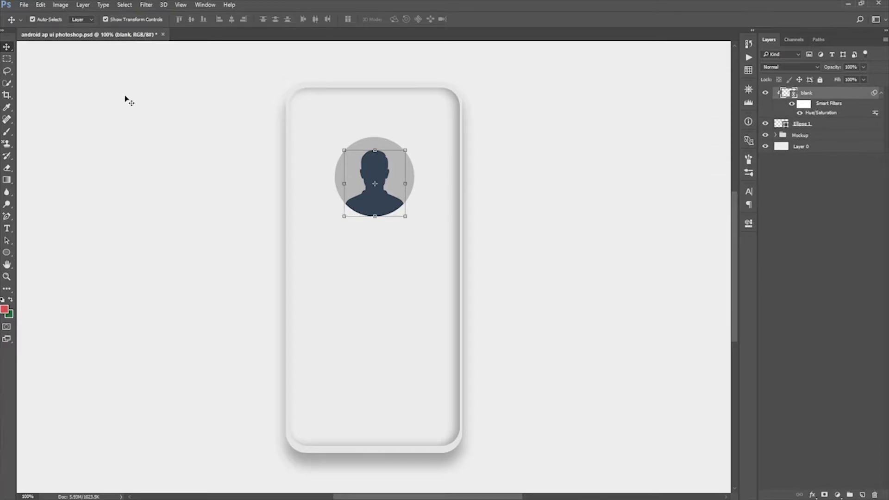
click(7, 228)
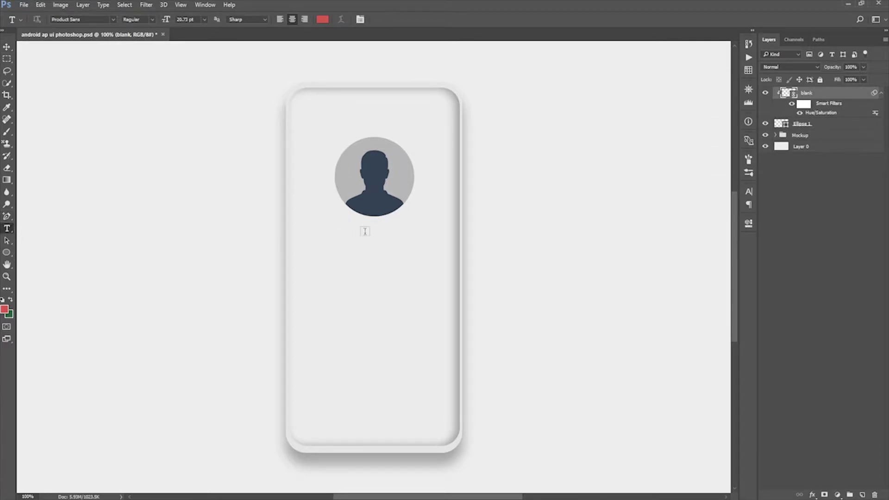
Step: Type the caller name as a text line below the avatar
click(361, 250)
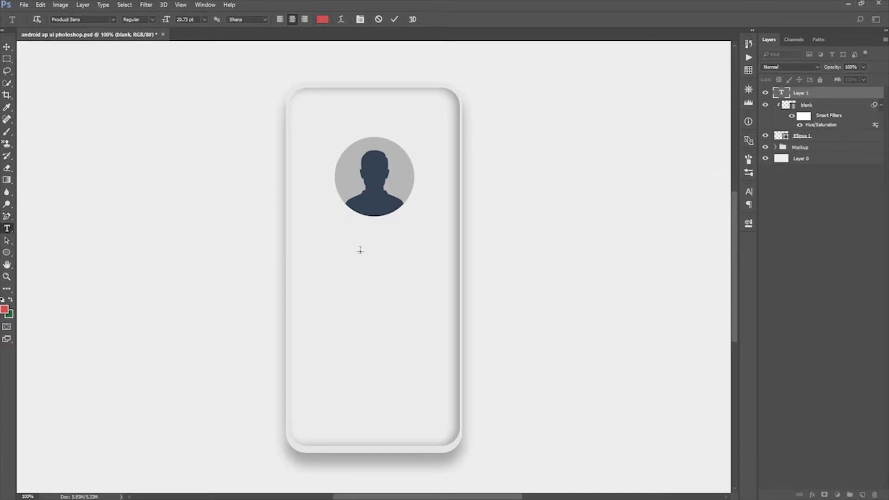
text(Hs)
key(BackSpace)
text(as)
text(hN)
key(BackSpace)
text(Nick)
Step: Colour the caller name text dark grey
key(ctrl+a)
click(323, 19)
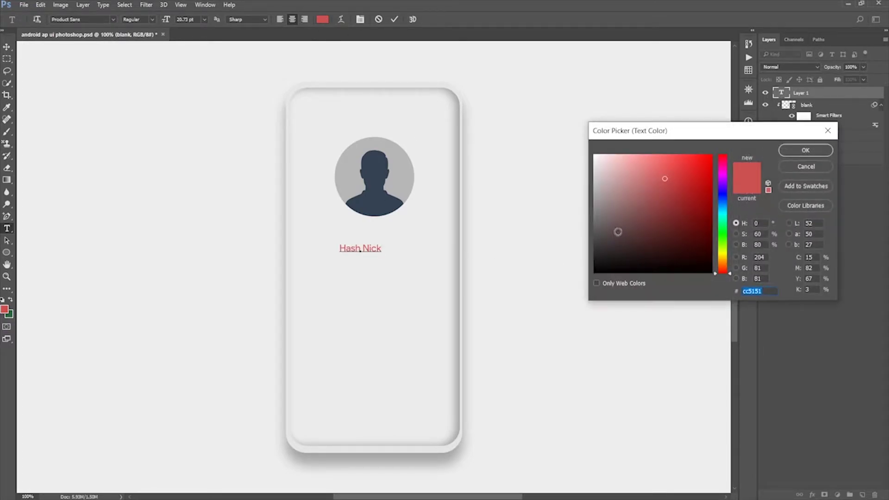
drag(618, 232, 585, 262)
click(806, 150)
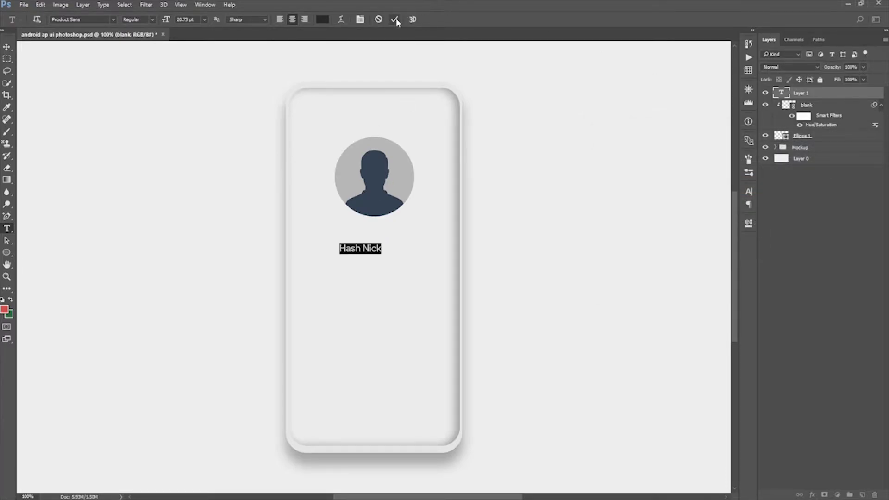
click(396, 19)
Step: Reposition the caller name so it sits centred just below the avatar circle
key(ctrl+t)
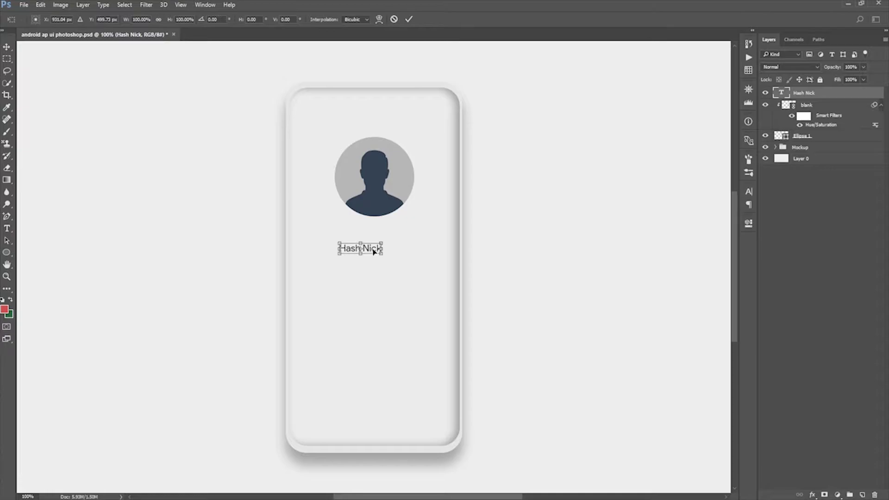
drag(374, 252, 391, 234)
click(408, 19)
click(370, 232)
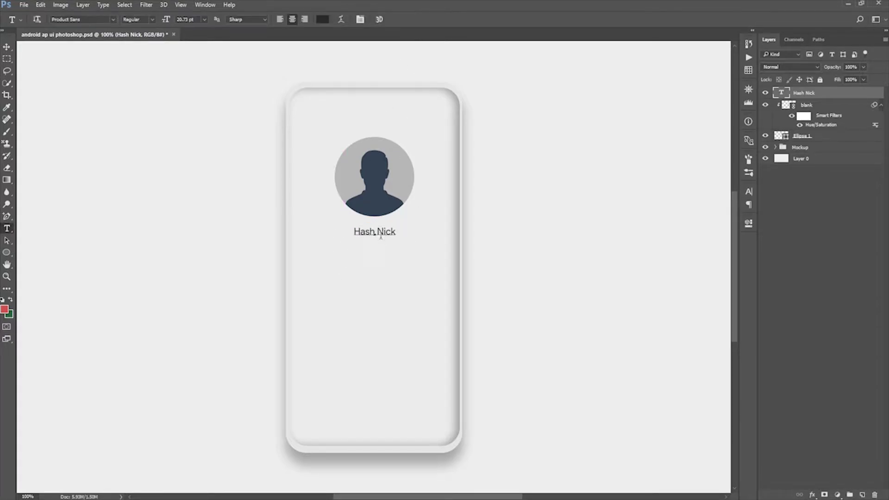
key(ctrl+a)
click(360, 19)
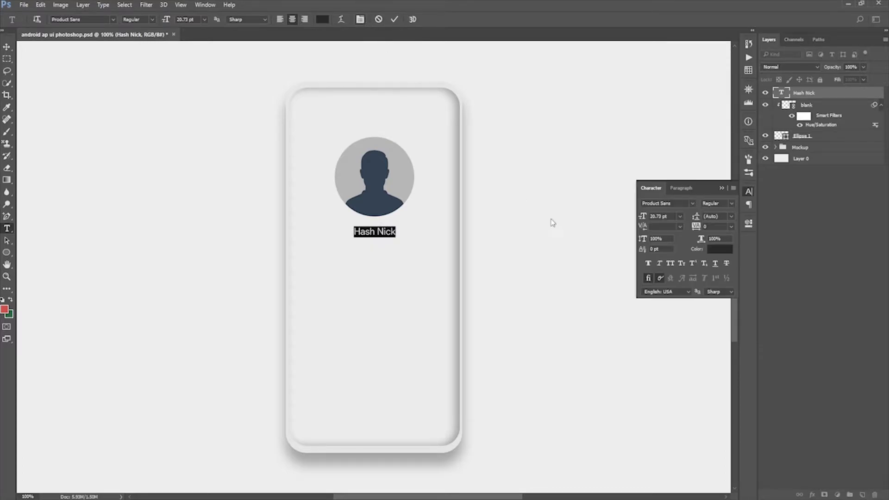
click(394, 19)
click(721, 188)
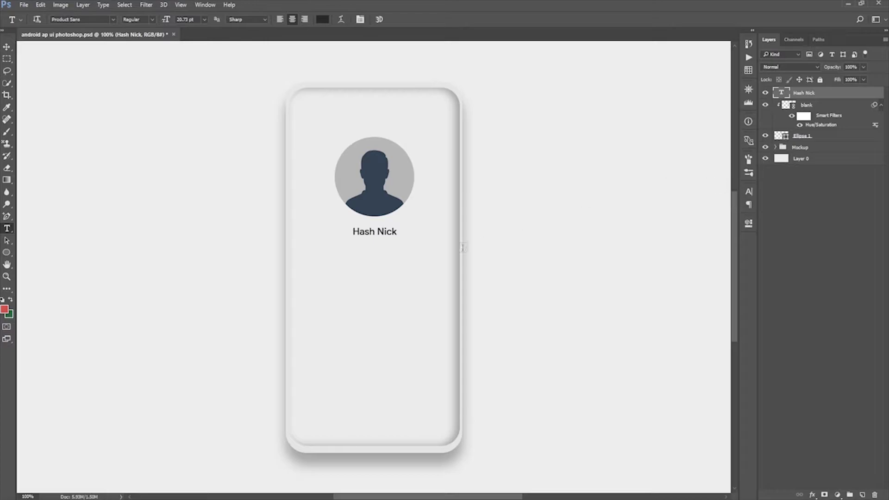
key(ctrl+t)
drag(390, 236, 389, 245)
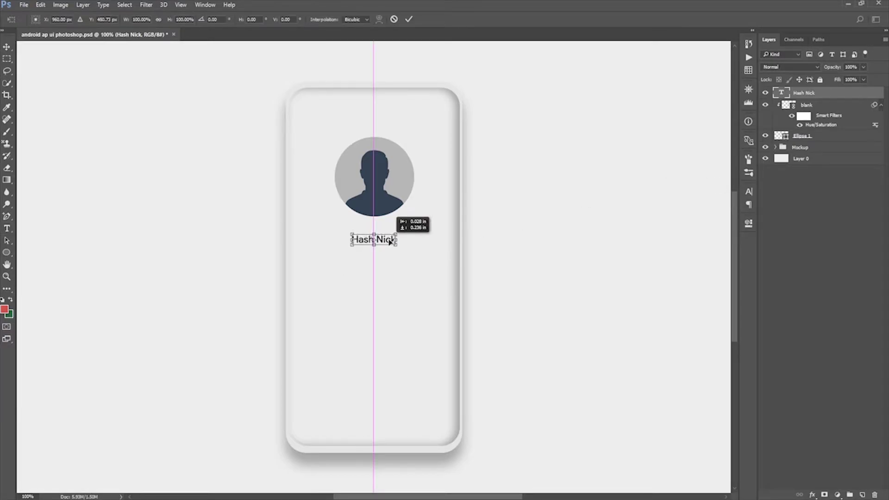
click(409, 19)
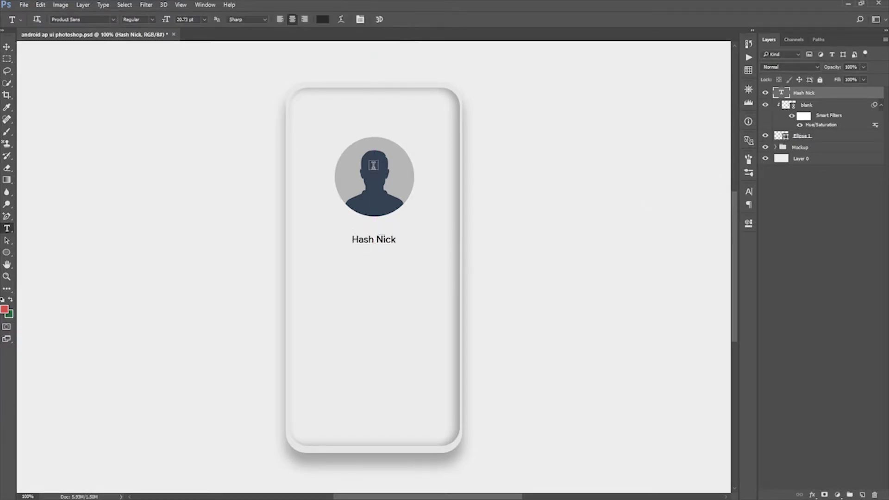
Step: Duplicate the name text layer and place the copy just below the original
key(ctrl+j)
key(ctrl+t)
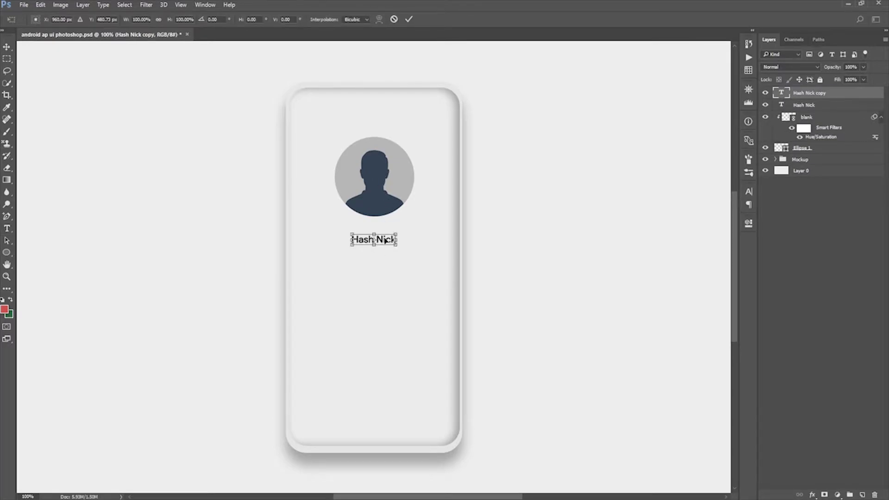
drag(385, 243, 385, 254)
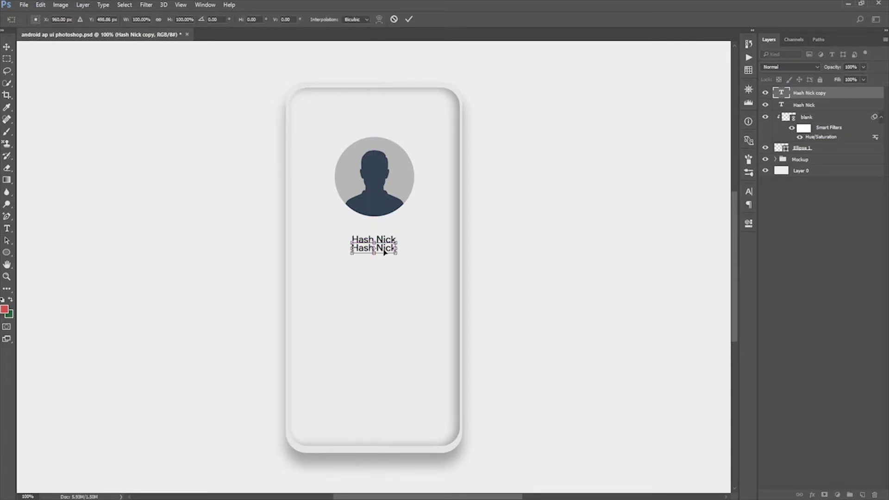
key(t)
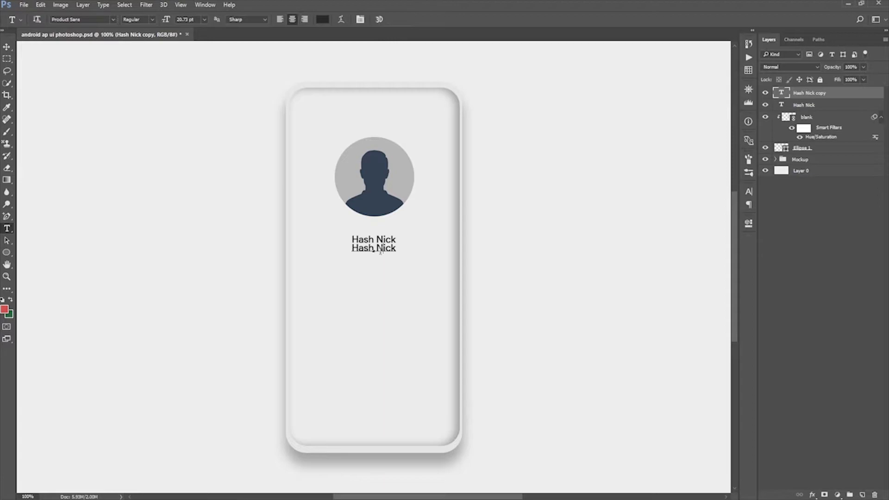
Step: Replace the copied text with 'Incoming Call'
click(380, 253)
key(ctrl+a)
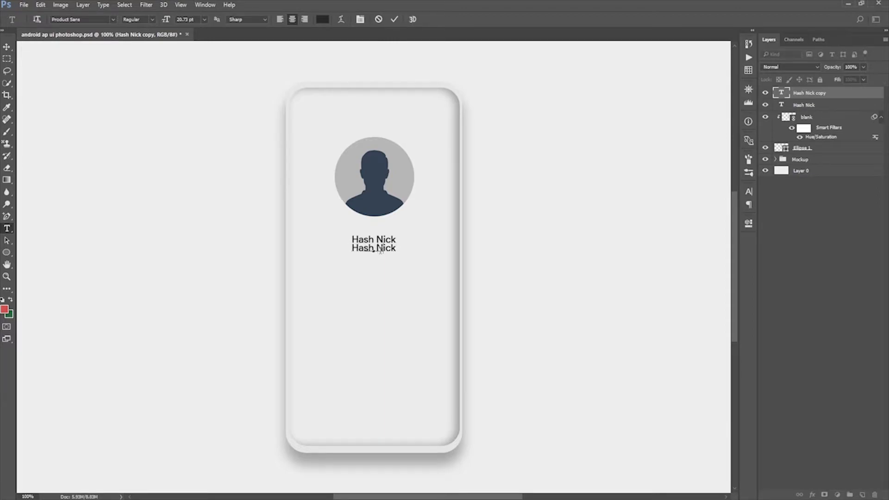
text(Incoming call)
key(BackSpace)
text(C)
click(396, 19)
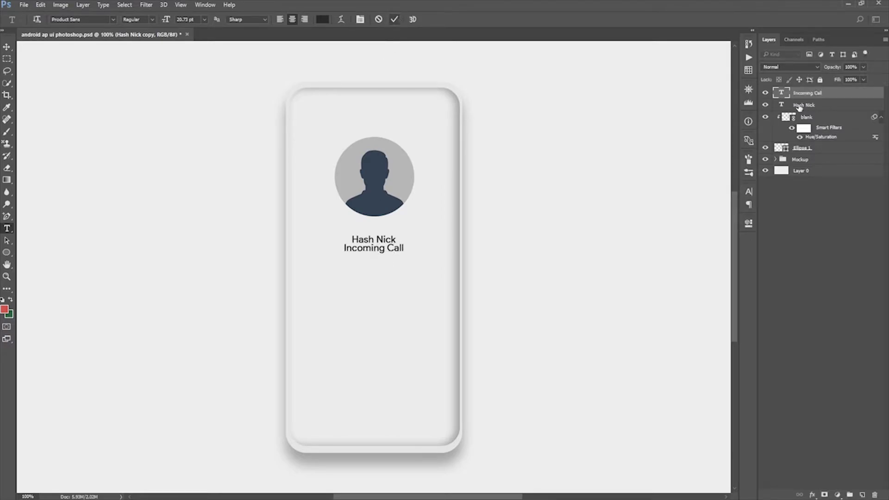
Step: Give the 'Incoming Call' text a lighter grey colour
double_click(781, 93)
click(360, 19)
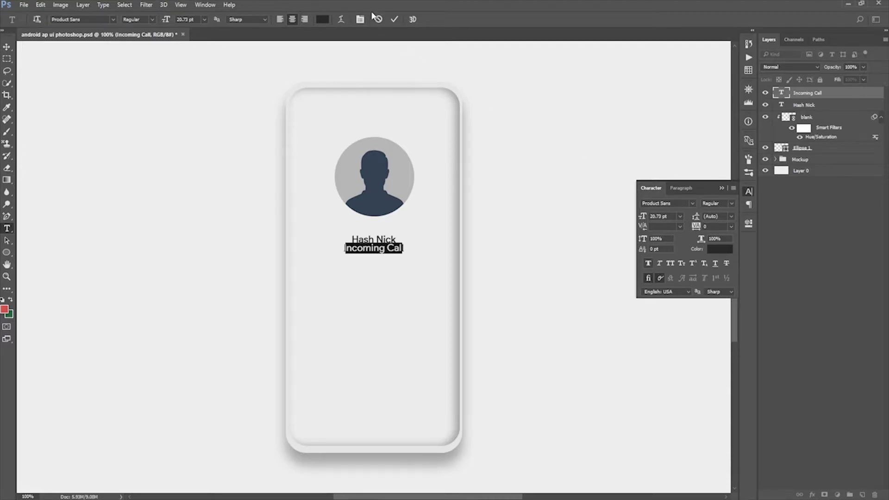
click(323, 19)
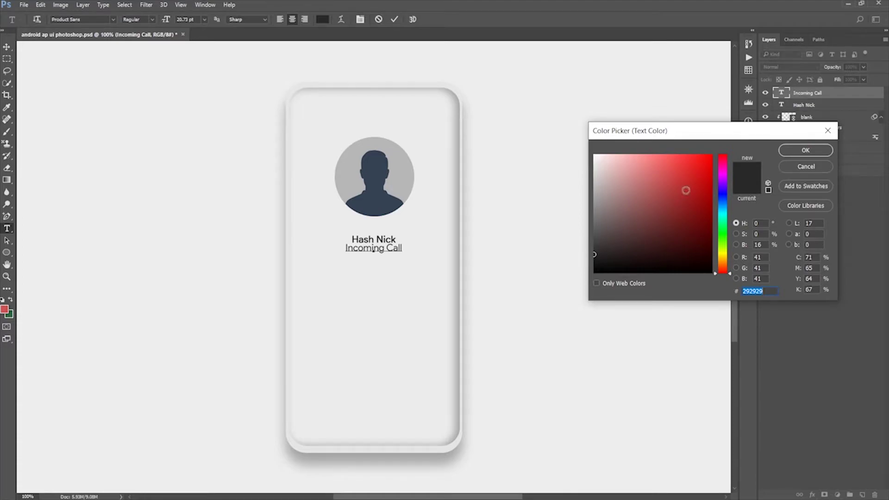
click(797, 151)
click(395, 19)
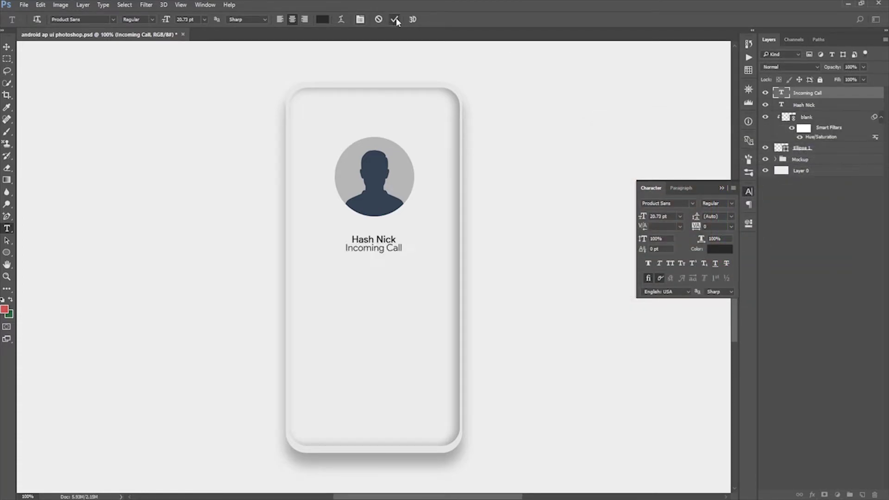
Step: Scale 'Incoming Call' to about 81% and centre it under the name
key(ctrl+t)
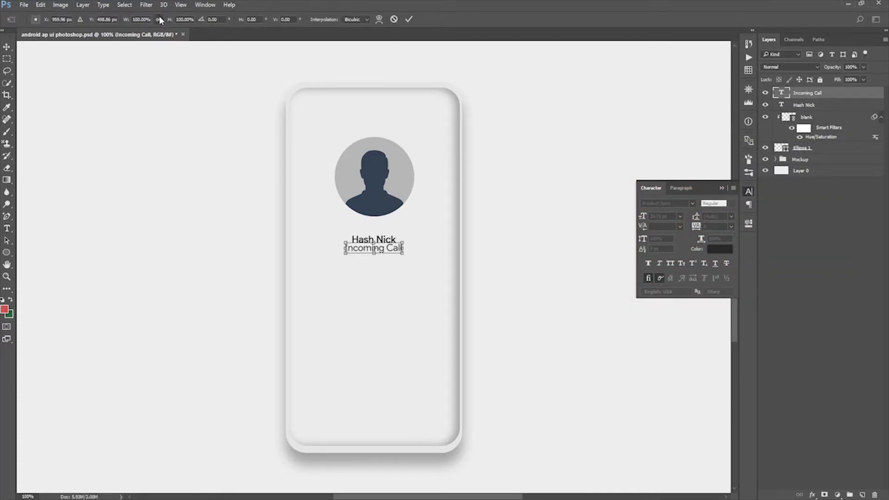
drag(173, 20, 163, 24)
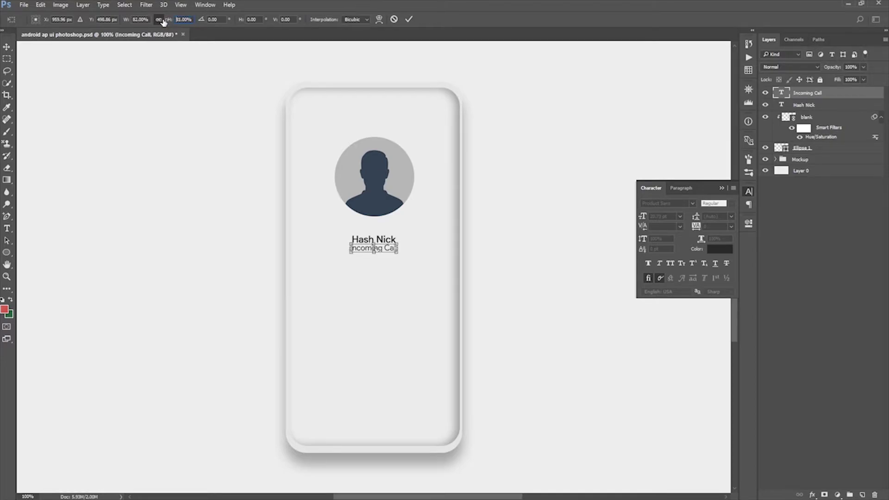
text(81)
drag(392, 249, 391, 256)
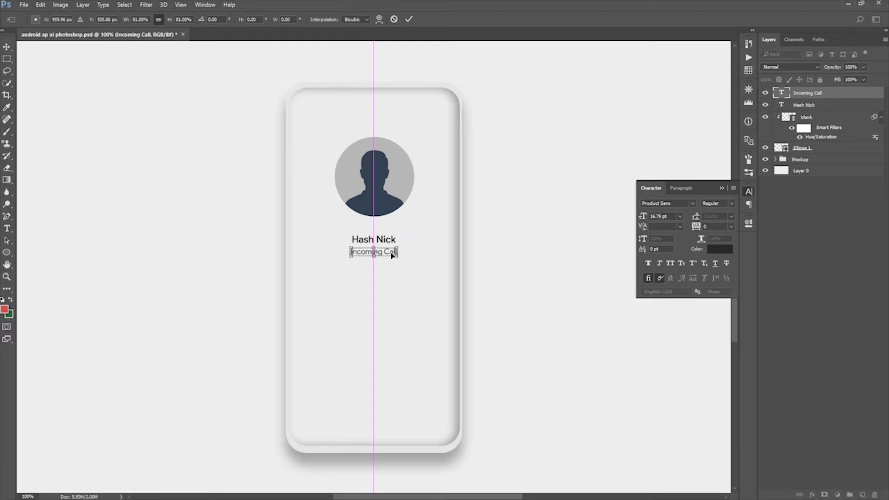
click(409, 19)
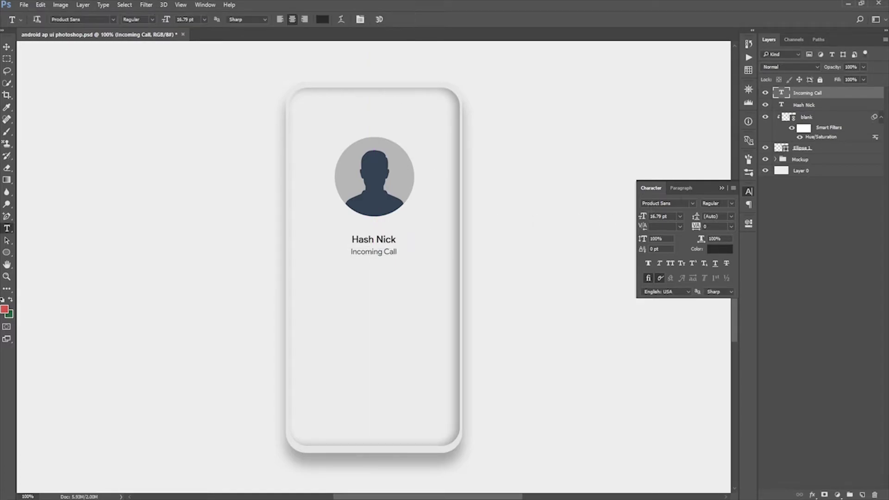
click(723, 188)
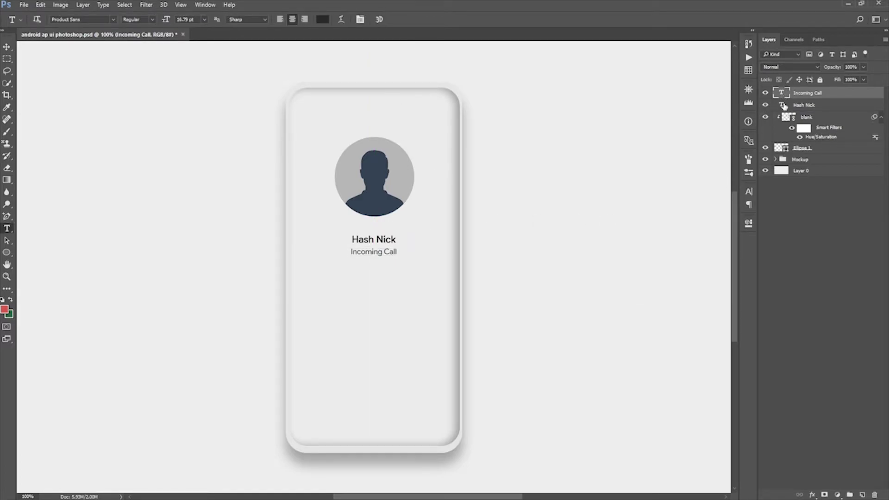
Step: Recolour the caller name text near-black (1a1a1a)
double_click(784, 105)
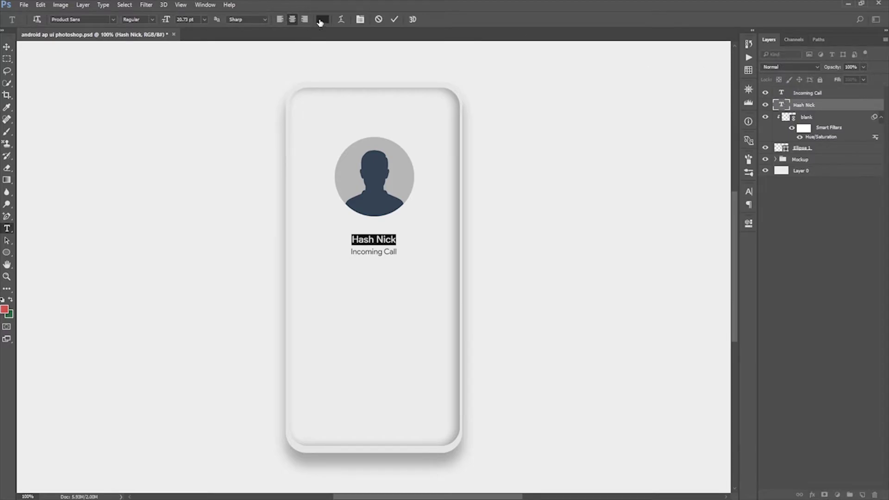
click(322, 19)
click(593, 262)
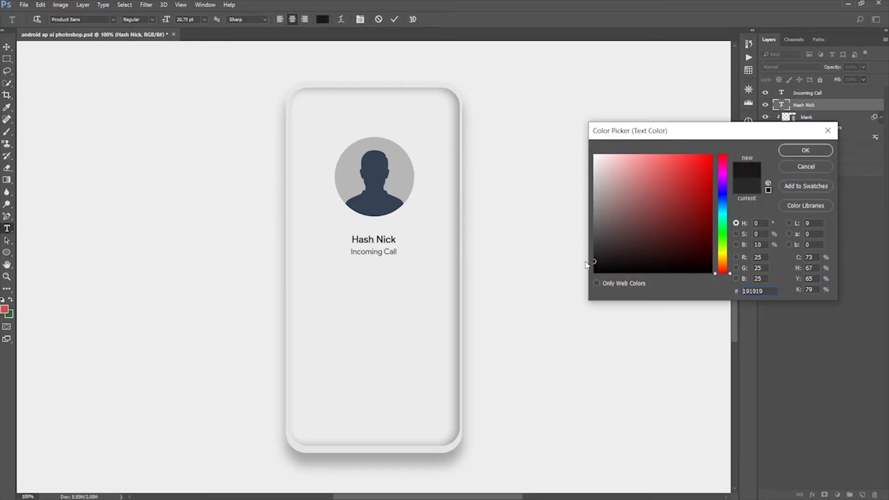
click(594, 261)
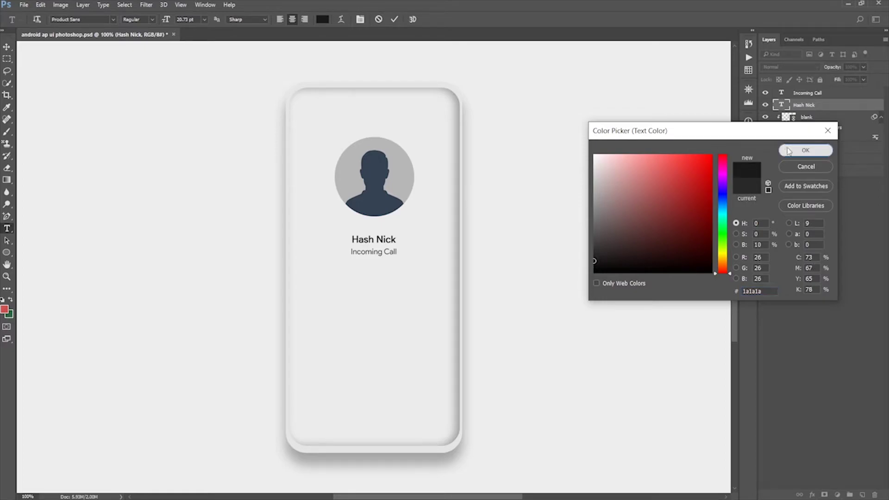
click(789, 151)
click(395, 19)
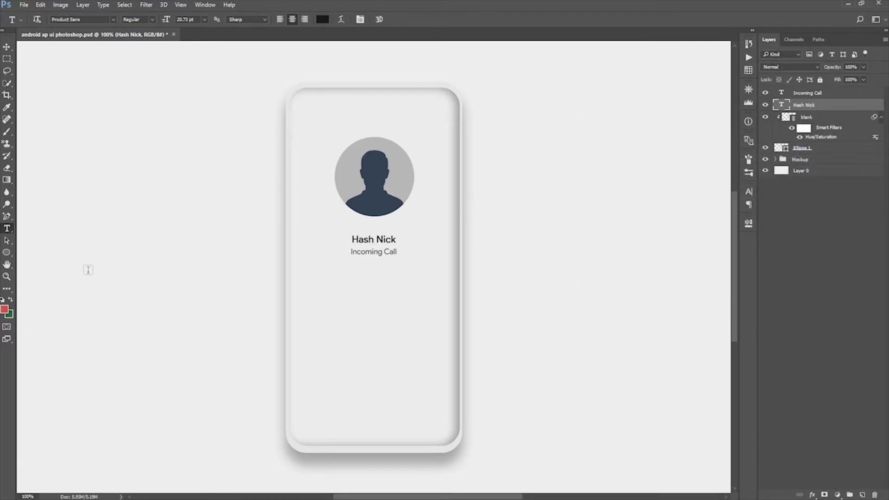
click(854, 93)
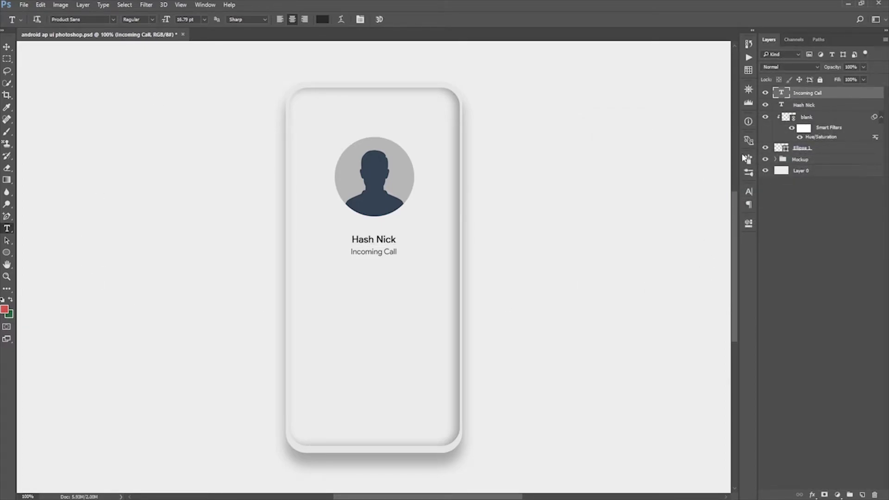
Step: Draw a roughly 115 px circle below the caller text and fill it green
click(7, 253)
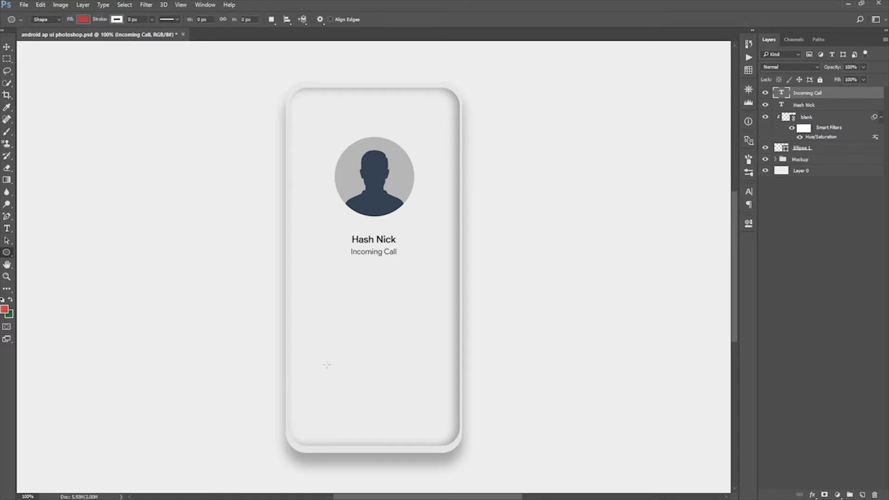
drag(378, 336, 428, 387)
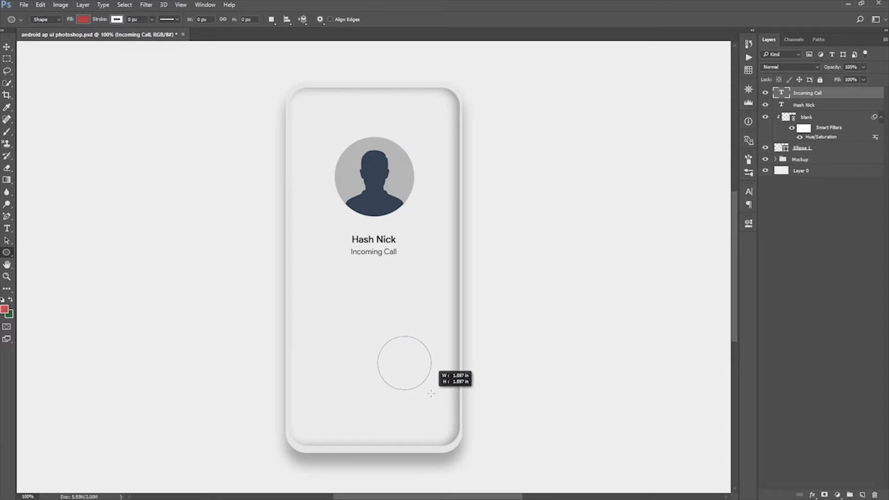
drag(428, 386, 432, 390)
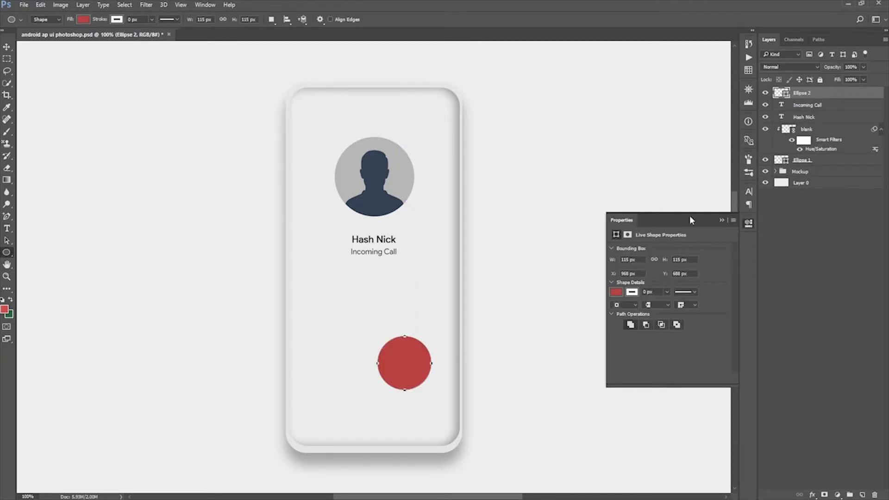
click(722, 220)
click(78, 22)
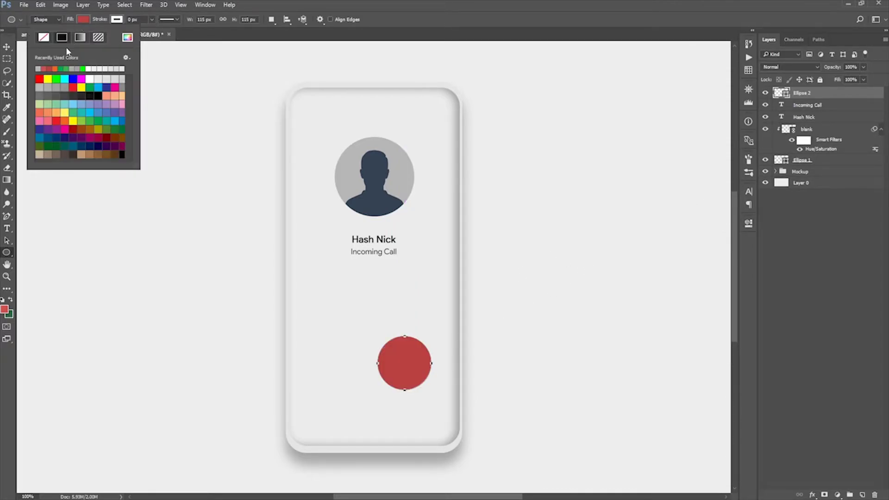
click(63, 69)
click(79, 21)
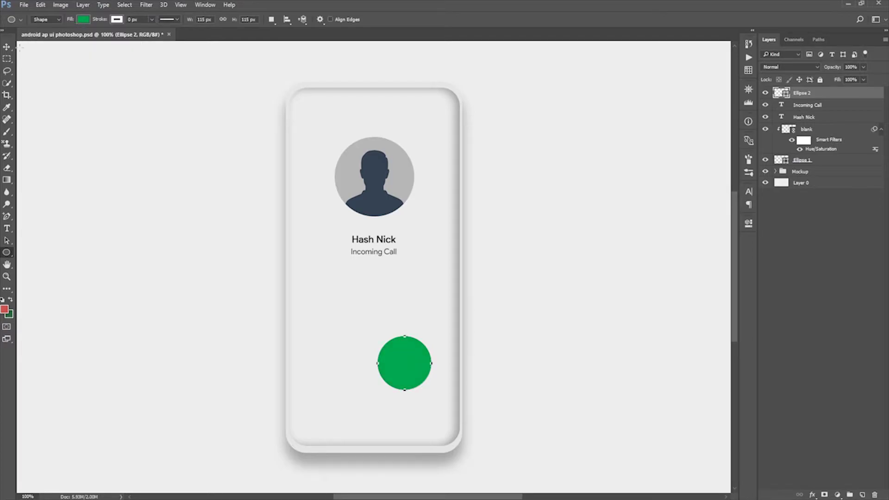
click(7, 216)
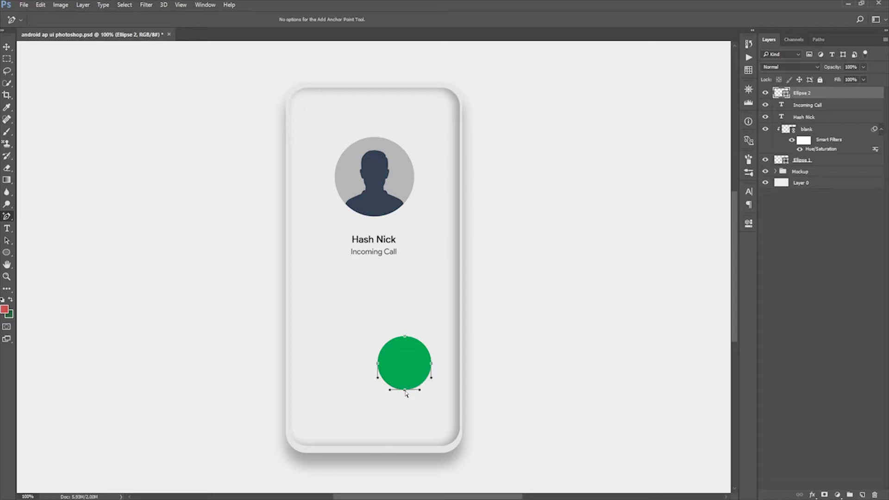
Step: Pull the green circle's bottom anchor down-left and flatten its left side, converting it to a path
drag(406, 394, 389, 406)
click(425, 194)
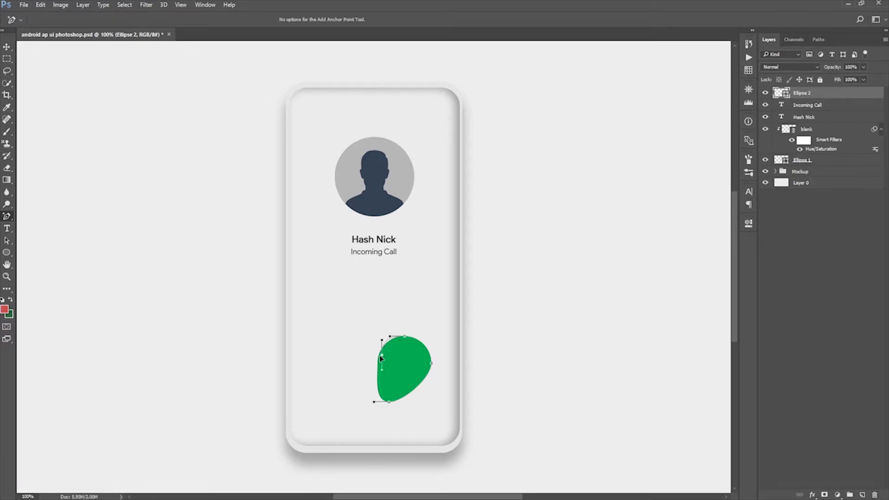
drag(384, 353, 377, 360)
key(Return)
key(v)
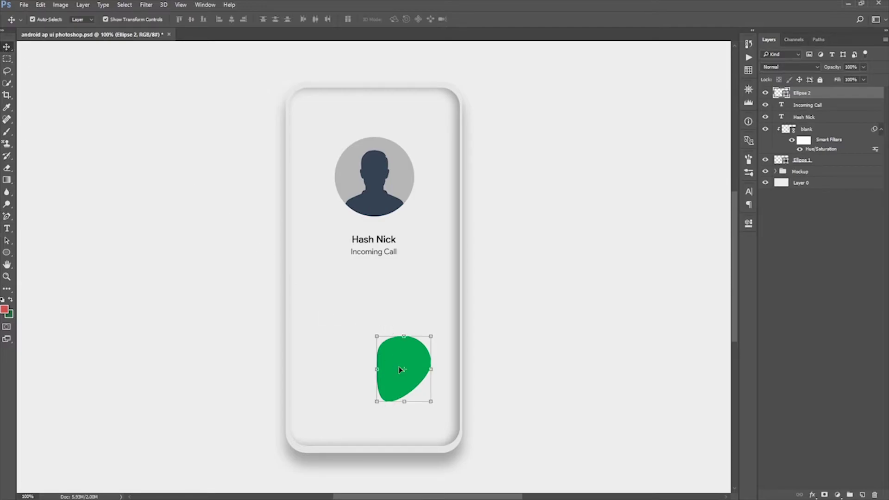
Step: Bulge and reshape the right-hand curve of the green shape
click(7, 216)
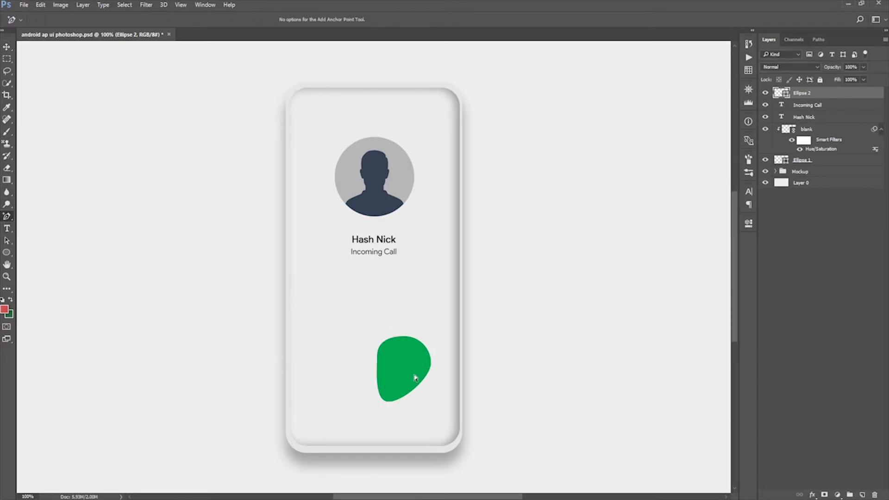
click(433, 366)
drag(432, 349, 431, 341)
click(244, 361)
click(431, 366)
drag(431, 381, 428, 385)
click(174, 389)
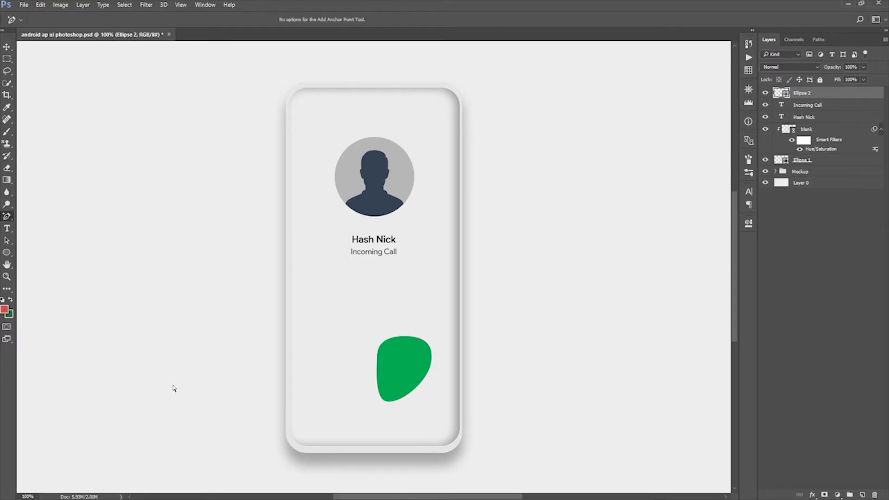
Step: Reshape the blob's lower curve and push its left edge outward
click(406, 379)
drag(389, 403, 392, 406)
drag(378, 362, 378, 389)
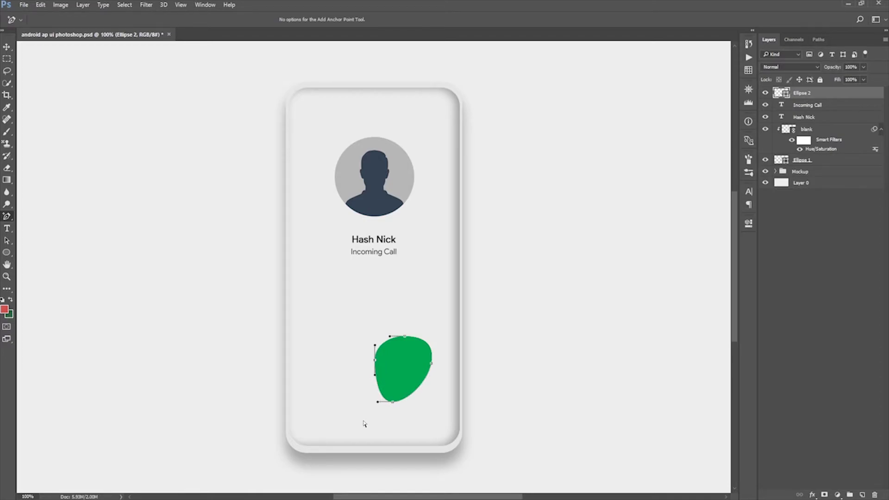
drag(394, 405, 397, 401)
drag(398, 401, 393, 402)
drag(376, 365, 376, 361)
click(141, 396)
Step: Raise the bottom edge of the green blob slightly
click(423, 355)
click(395, 404)
drag(394, 406, 395, 402)
click(161, 370)
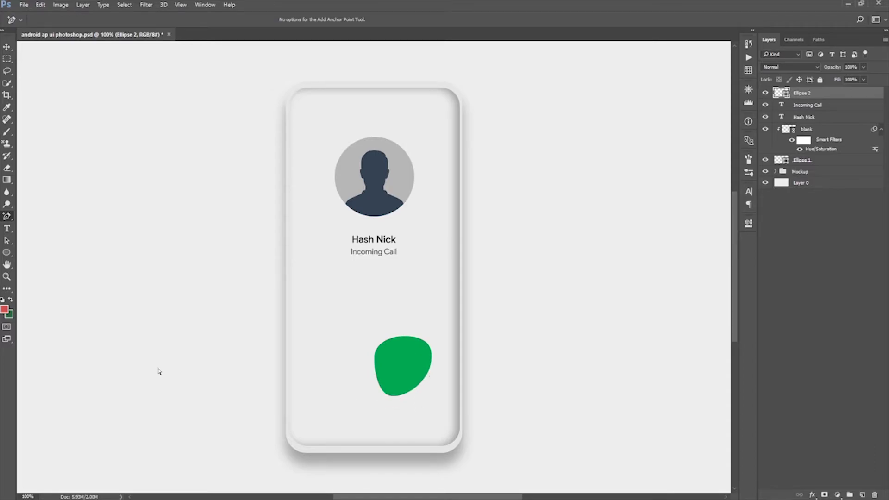
click(402, 365)
Step: Move the green blob up and right and scale it proportionally to 84%
click(7, 47)
drag(398, 377, 407, 357)
key(ctrl+t)
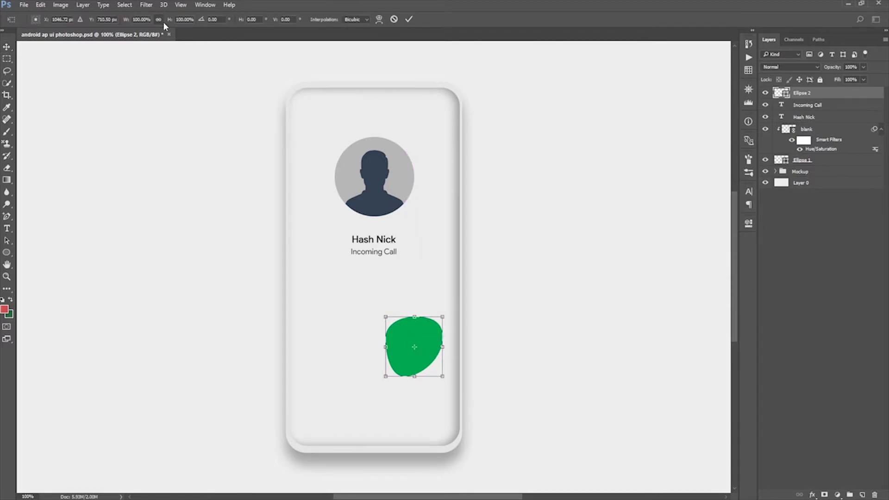
click(158, 19)
drag(170, 20, 162, 19)
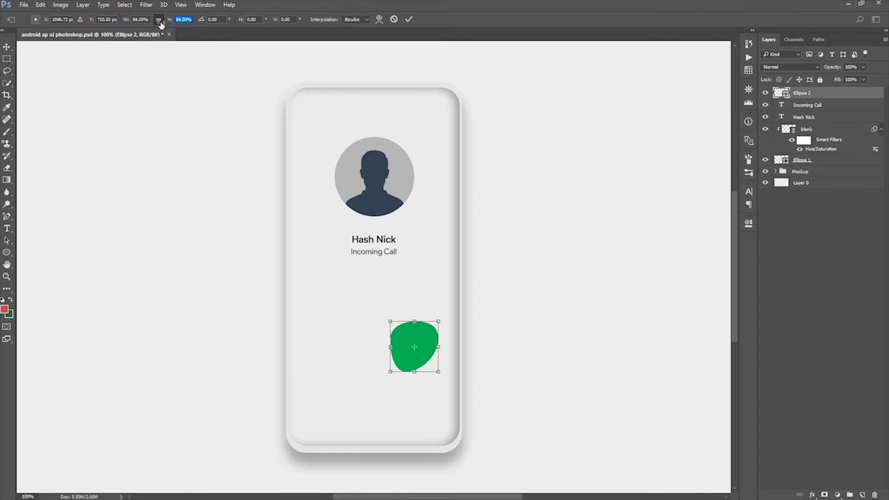
click(412, 18)
click(22, 4)
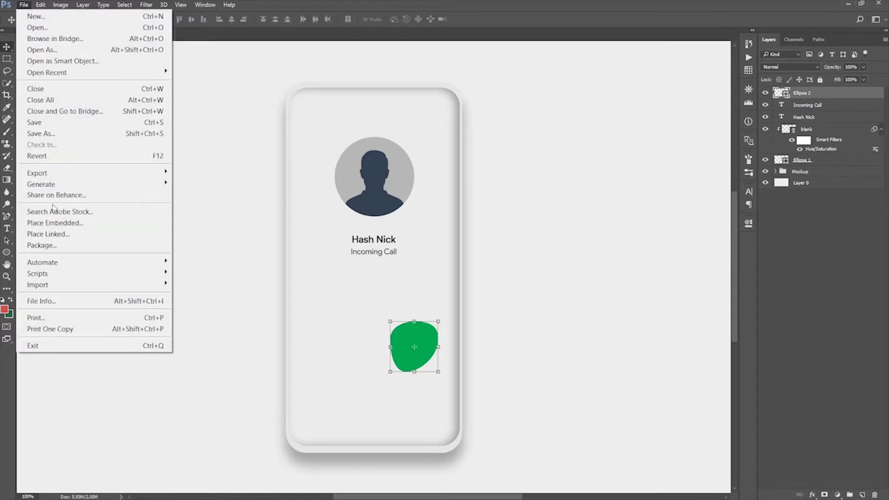
Step: Place the phone icon image from Downloads as a linked file onto the green blob
click(49, 234)
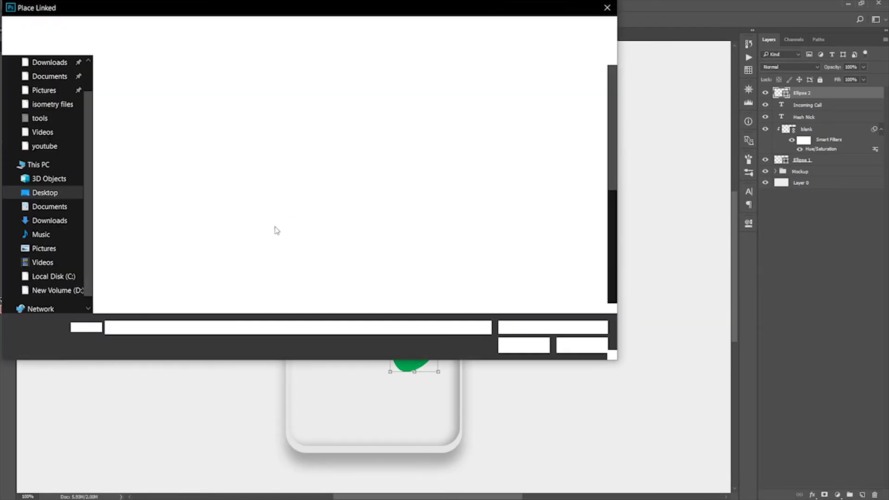
click(65, 221)
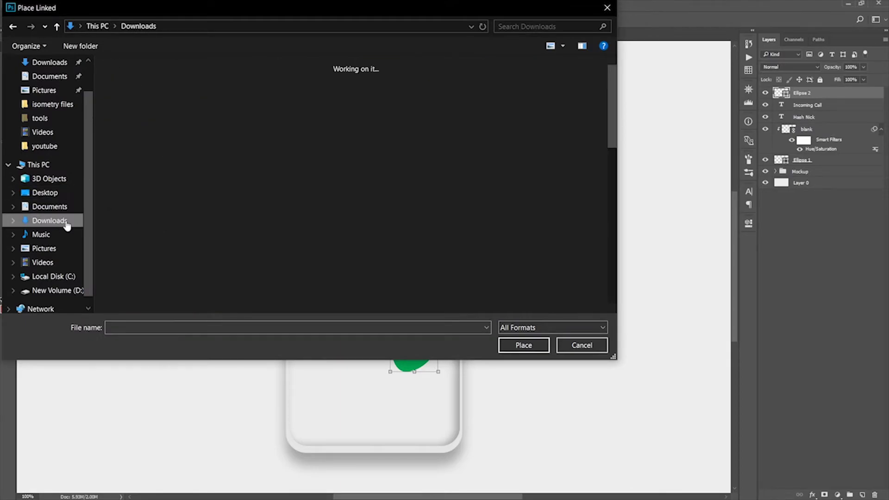
click(155, 106)
click(540, 347)
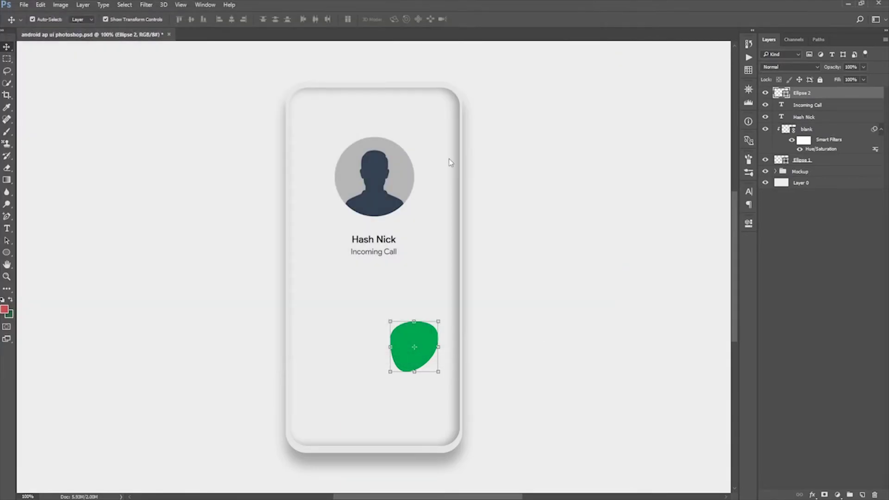
drag(379, 265, 420, 343)
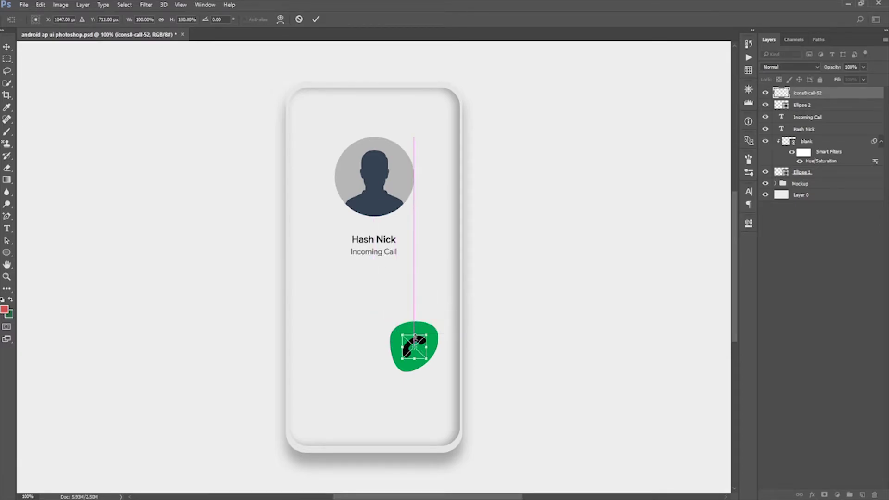
Step: Scale the phone icon proportionally to 69% and centre it on the blob
key(ctrl+plus)
drag(401, 279, 395, 227)
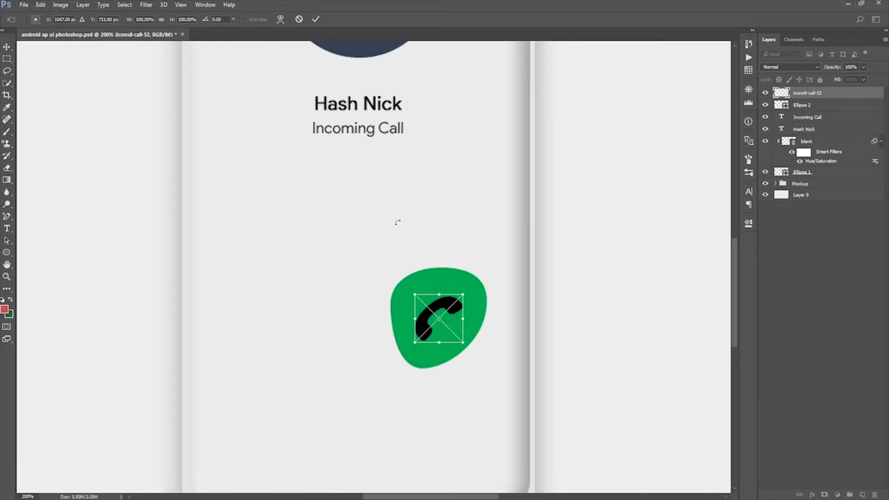
click(60, 5)
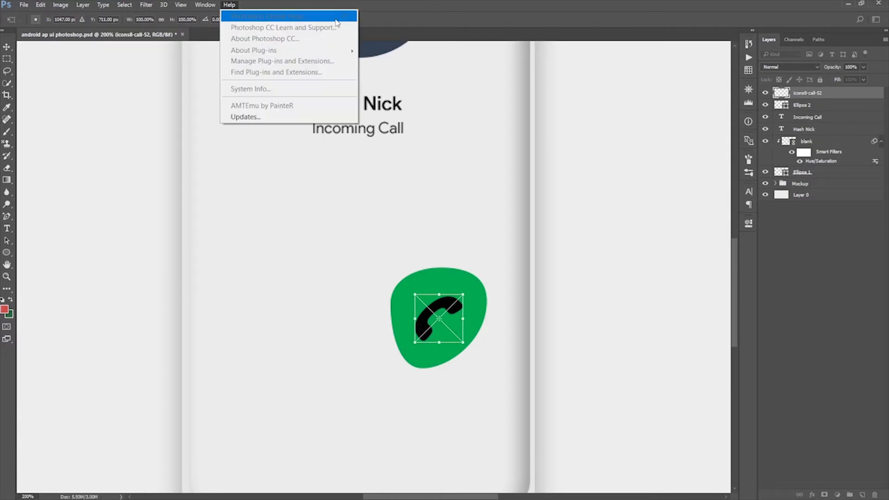
click(465, 29)
drag(462, 344, 447, 335)
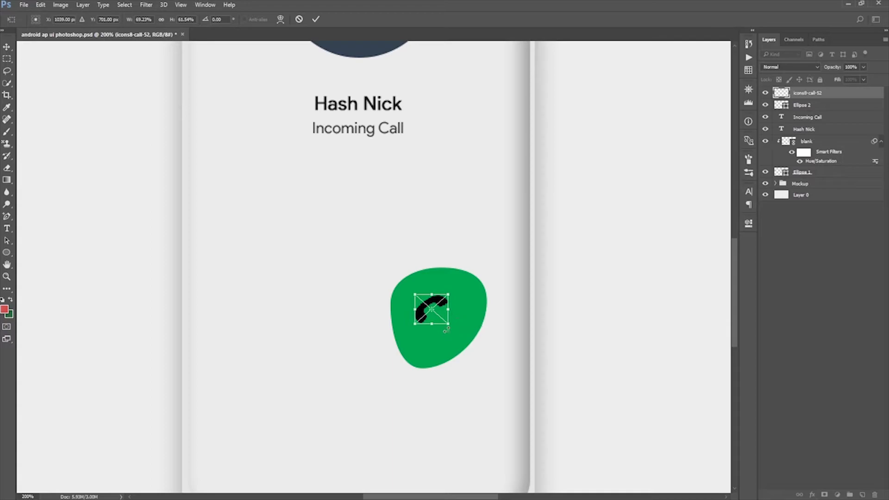
click(162, 19)
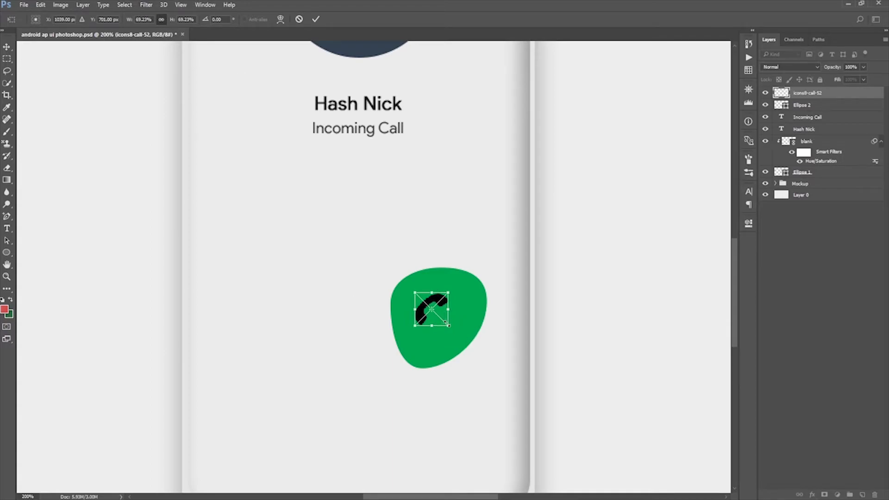
drag(426, 301, 433, 305)
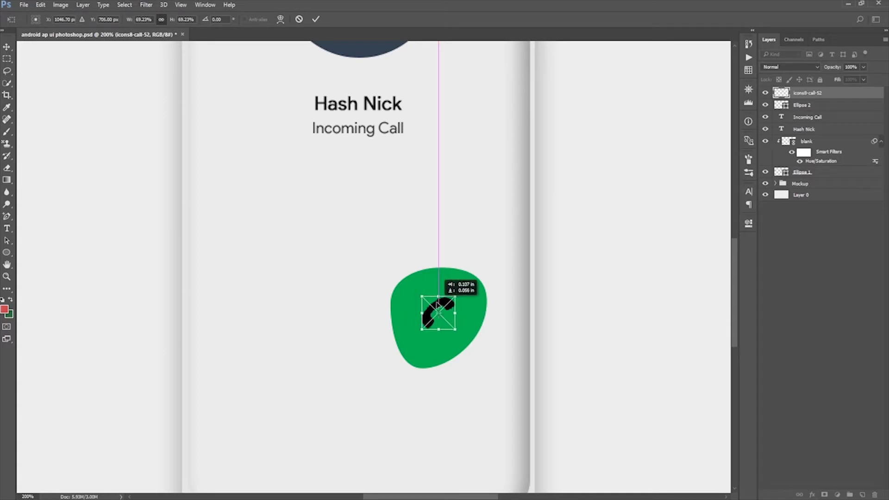
click(315, 20)
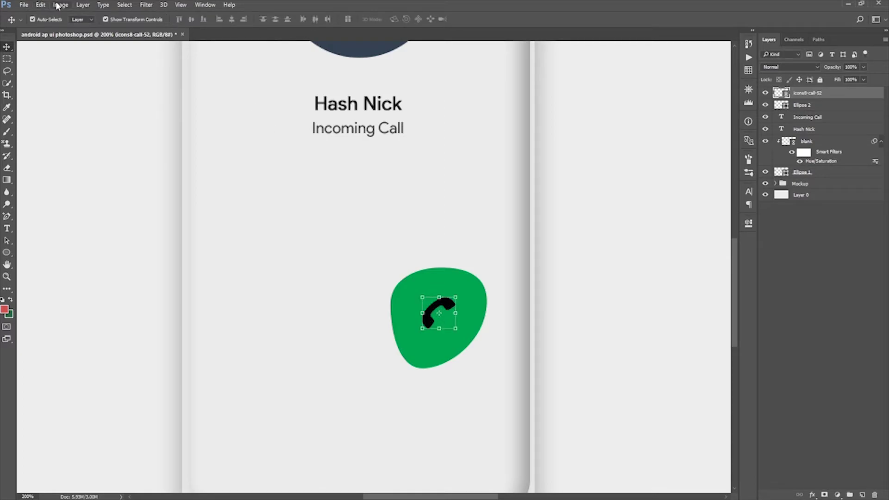
click(60, 5)
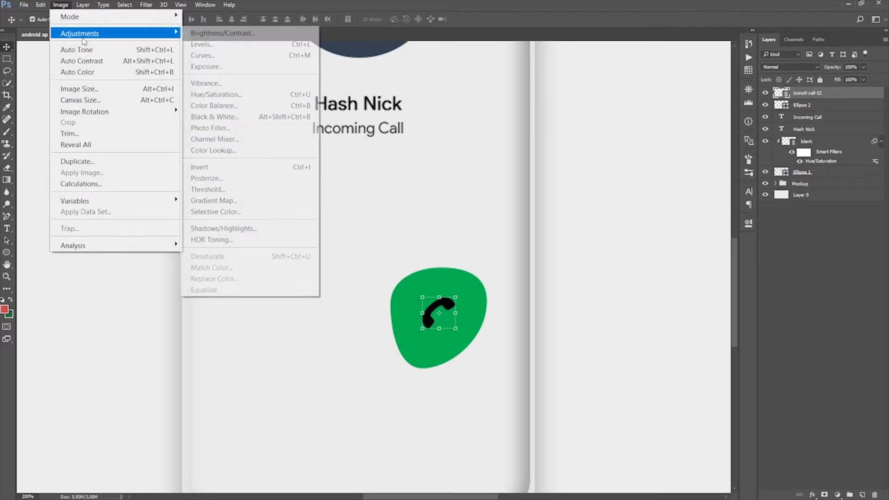
Step: Invert the handset icon to white, flip it vertically and rotate it 90°
click(218, 168)
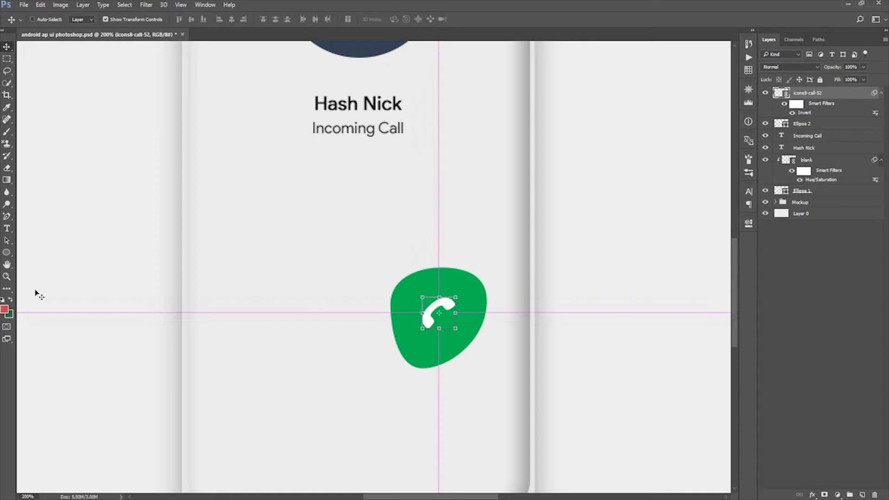
key(ctrl+t)
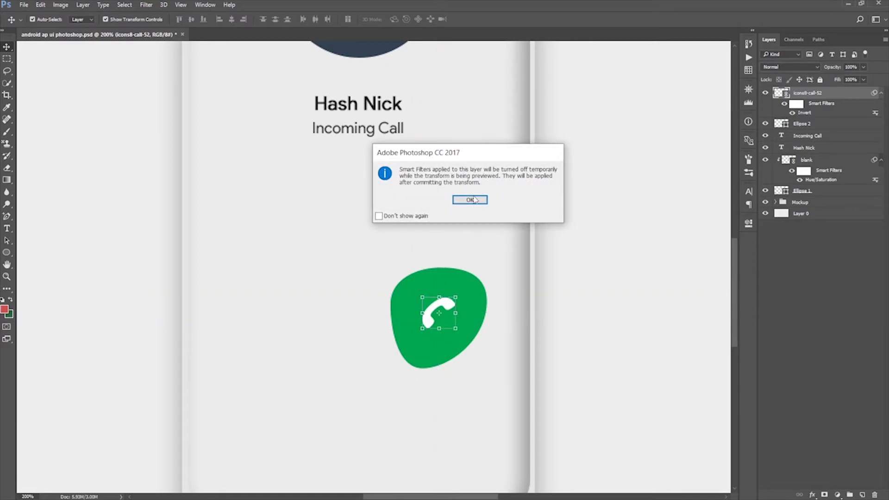
click(470, 200)
right_click(442, 306)
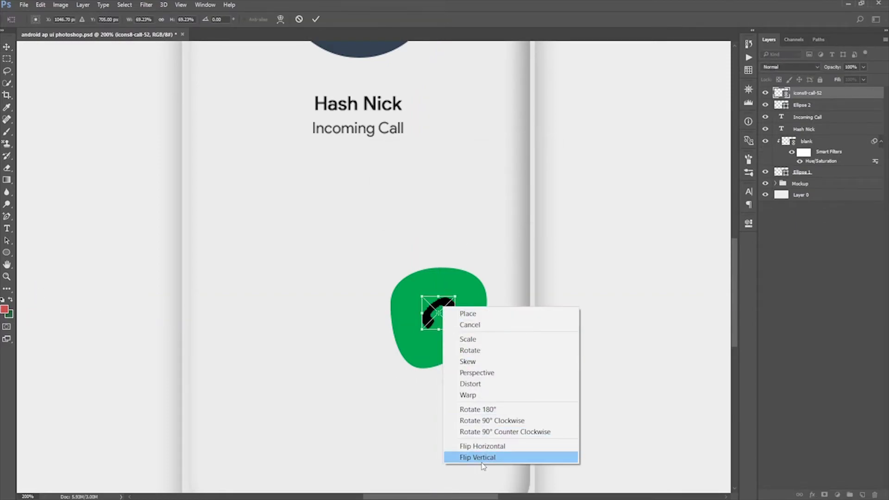
click(481, 410)
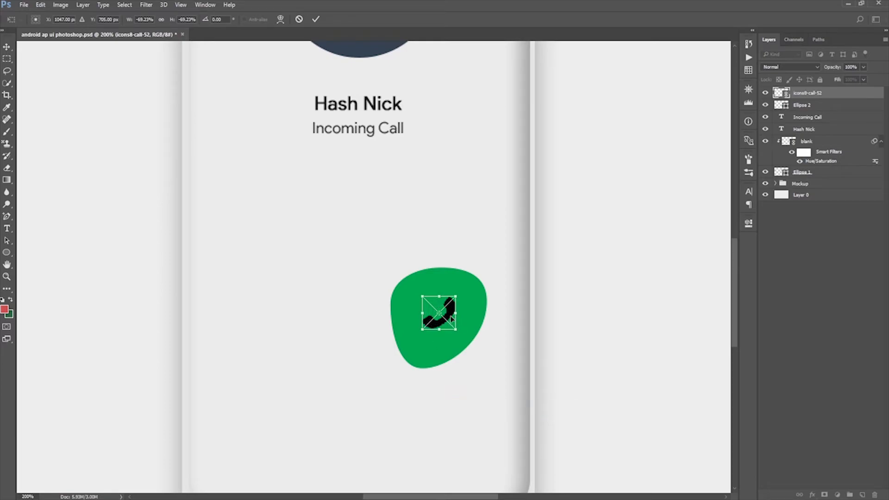
right_click(451, 319)
click(486, 429)
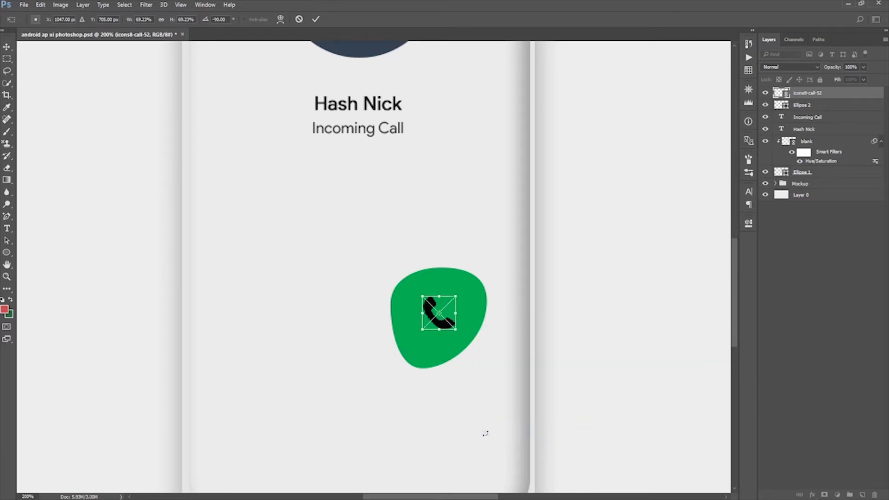
click(317, 21)
key(ctrl+i)
click(621, 299)
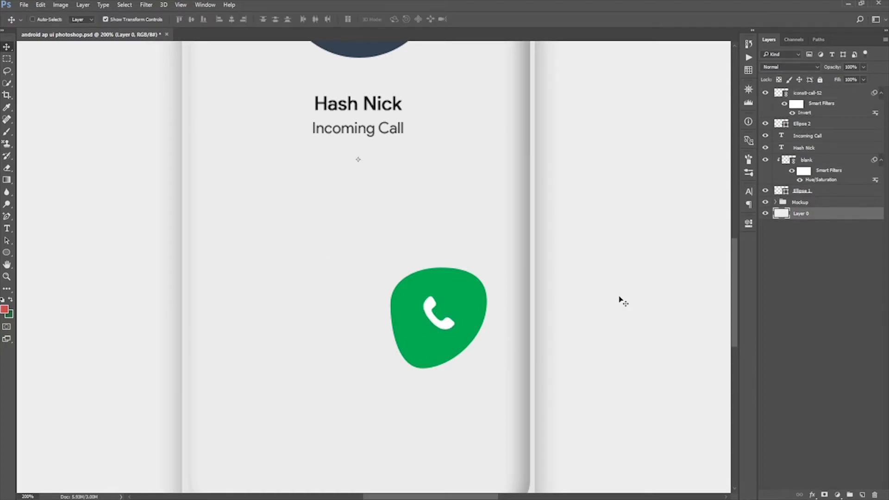
key(ctrl+minus)
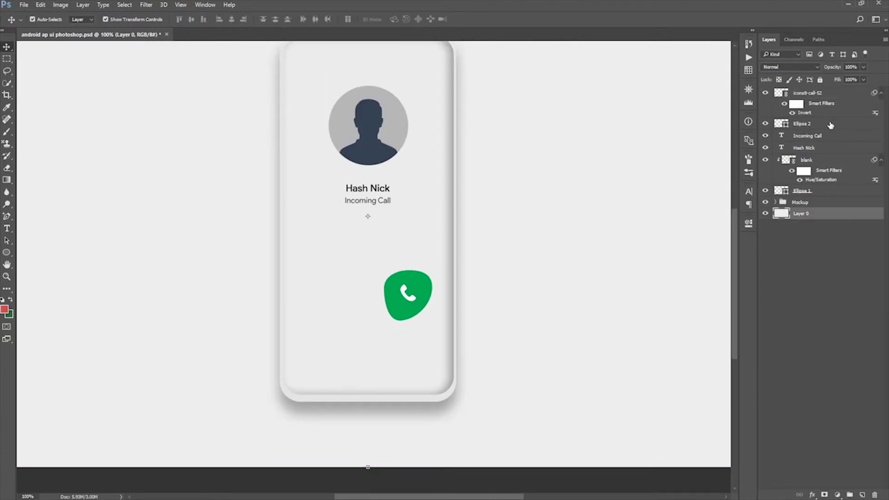
Step: Group the green blob and phone icon layers into a group named 'accept'
click(829, 124)
shift+click(824, 94)
click(842, 486)
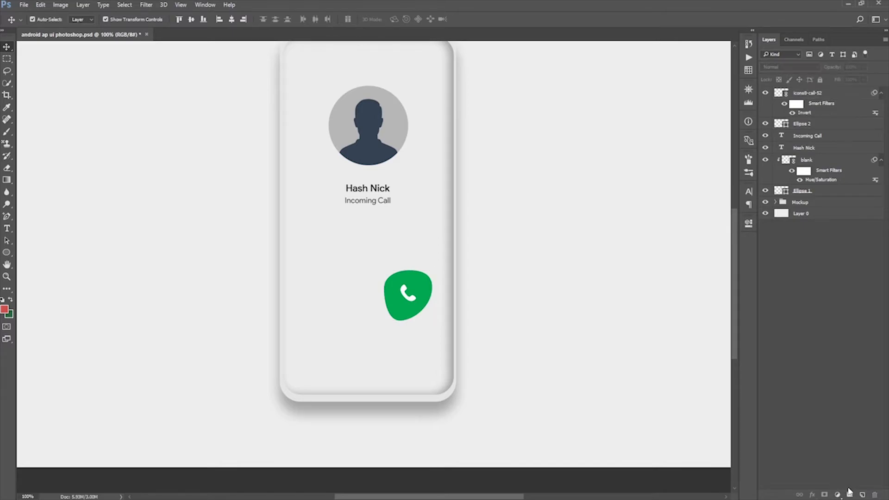
click(824, 125)
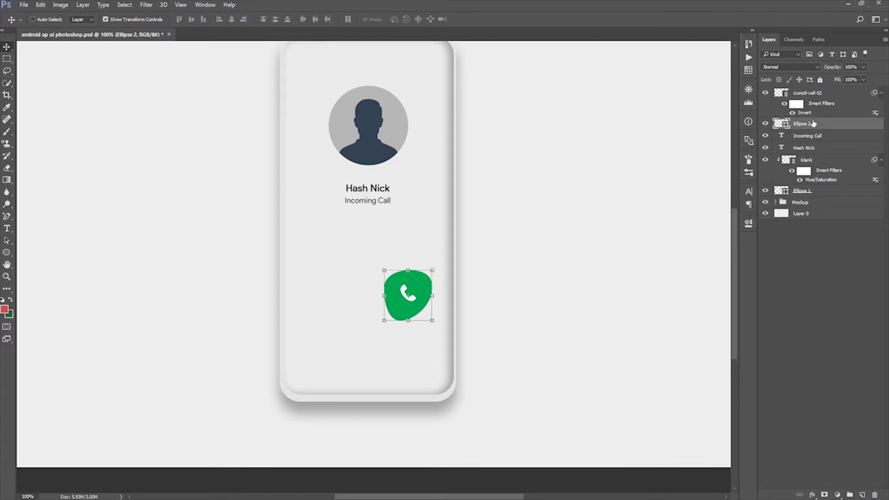
shift+click(815, 94)
click(852, 495)
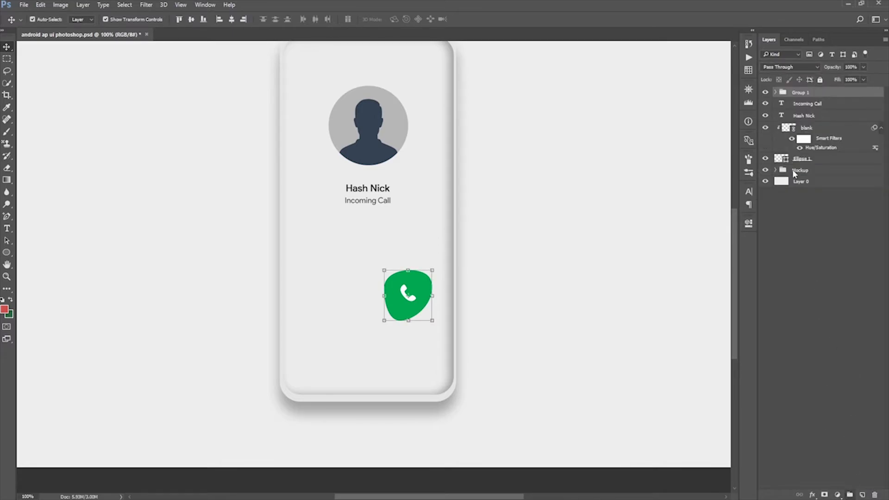
double_click(801, 93)
text(A)
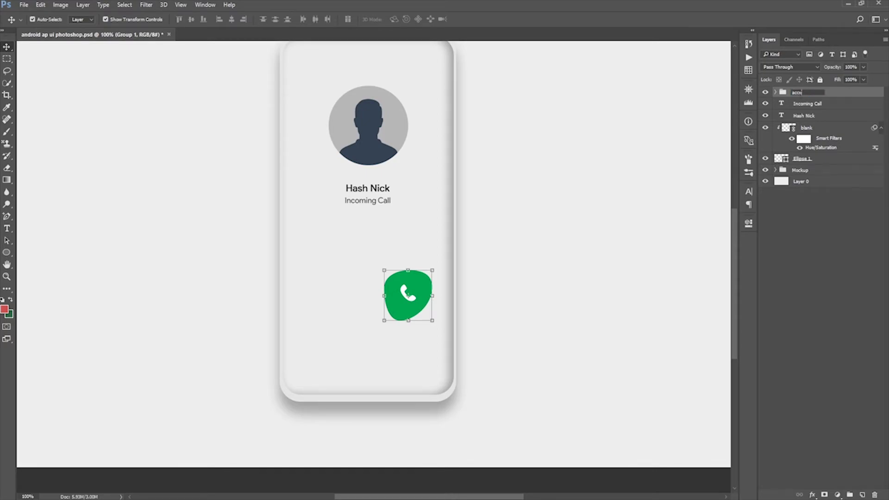
key(Return)
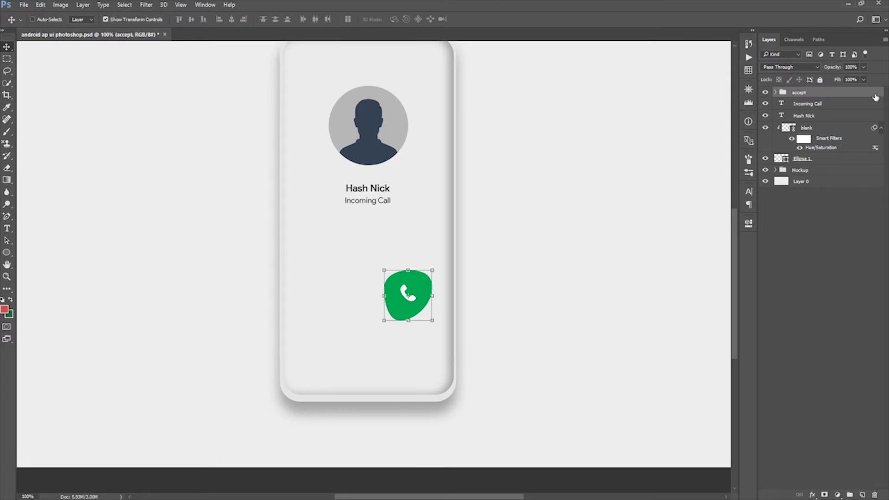
Step: Duplicate the accept group, move the copy lower-left, and select its Ellipse 2 layer
key(ctrl+j)
key(ctrl+t)
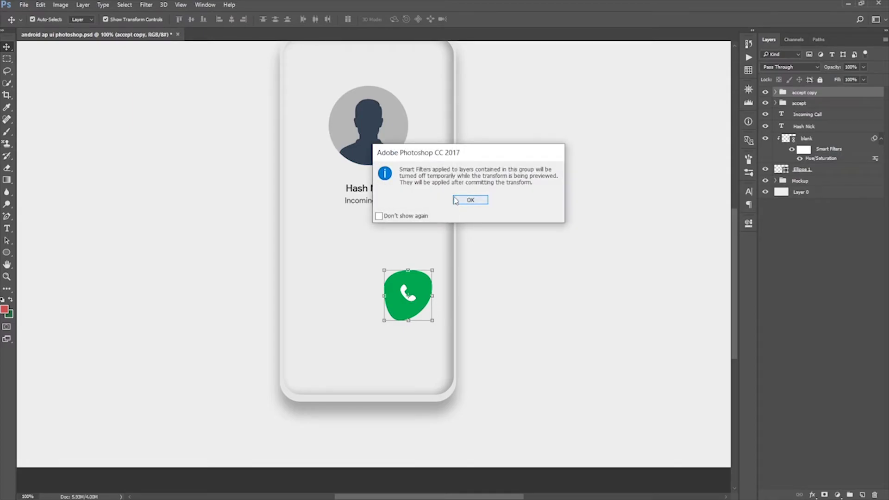
click(470, 199)
drag(398, 301, 313, 345)
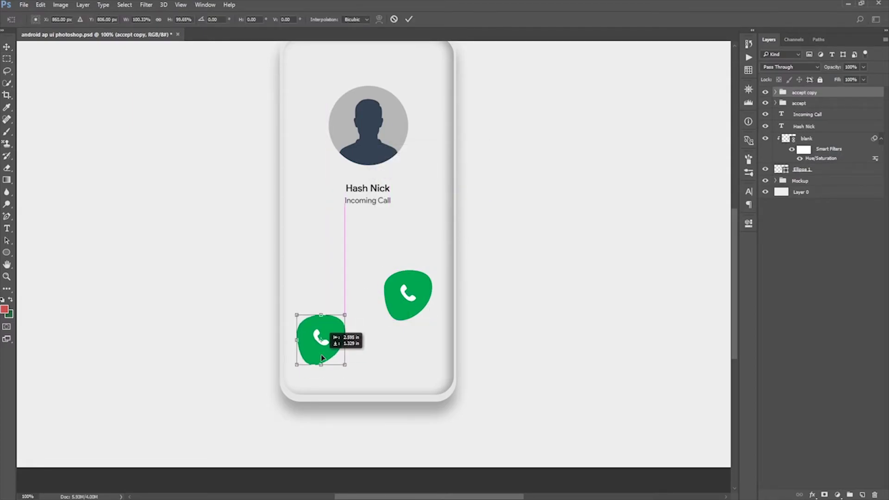
click(409, 19)
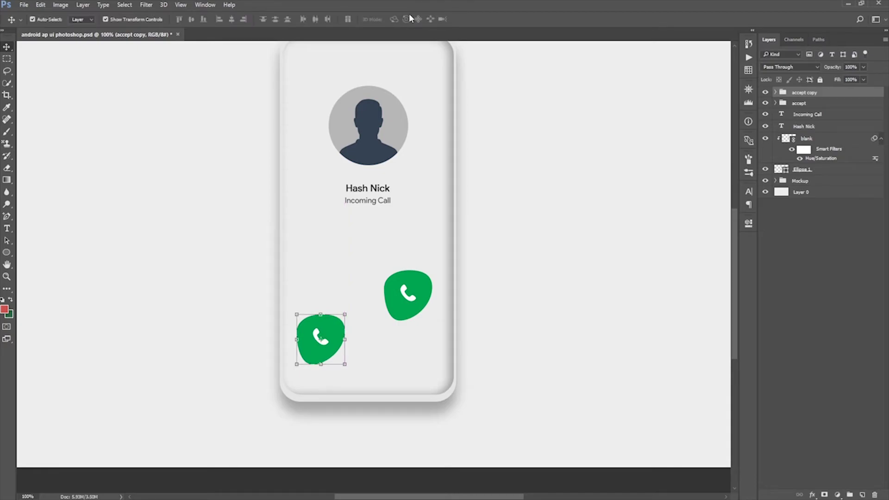
click(775, 93)
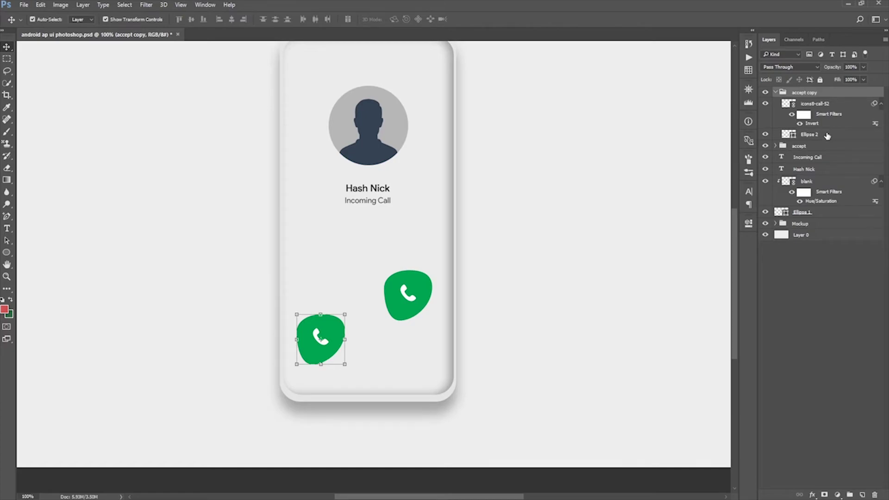
click(827, 135)
Step: Fill the copied button's blob red from the swatches and rename its group 'Reject'
click(6, 253)
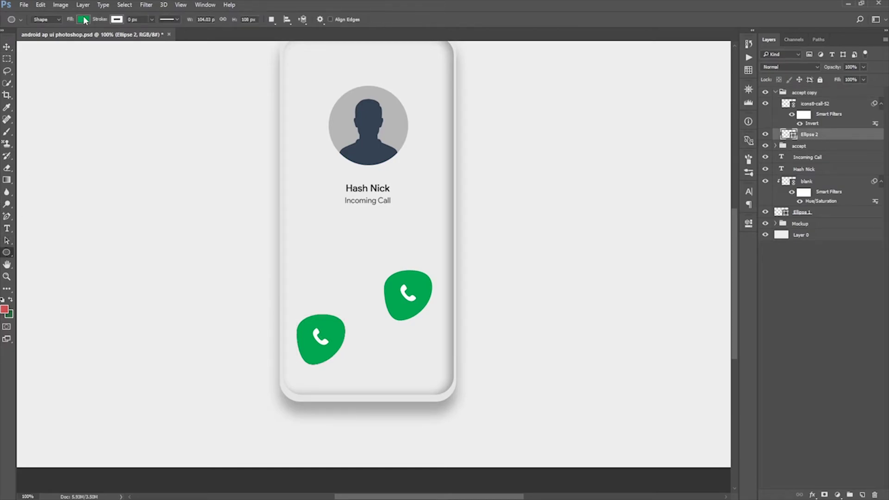
click(84, 20)
click(51, 68)
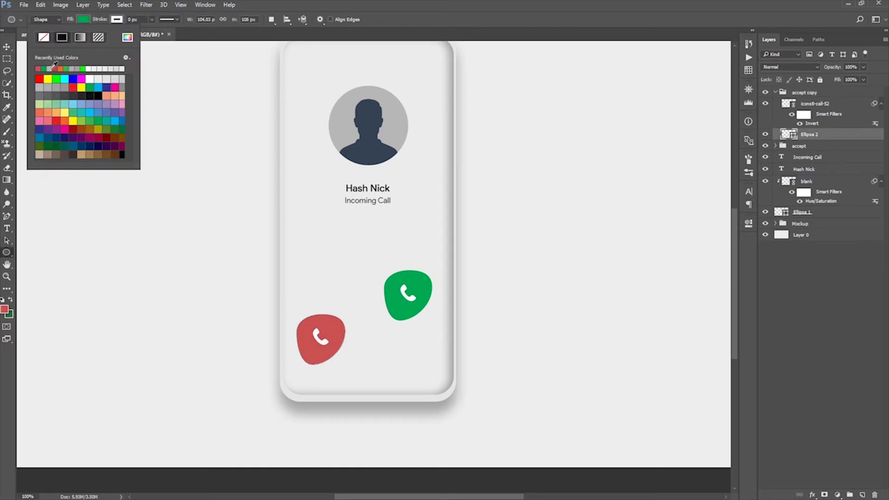
click(83, 19)
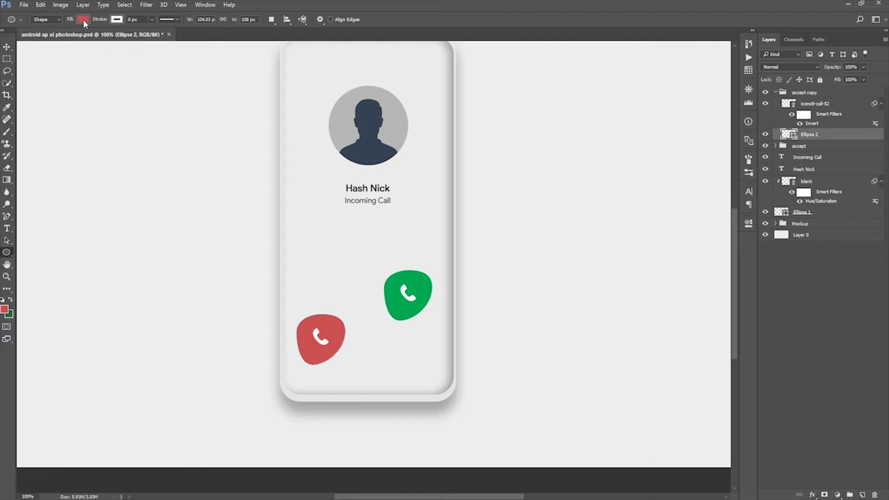
double_click(799, 94)
text(Reject)
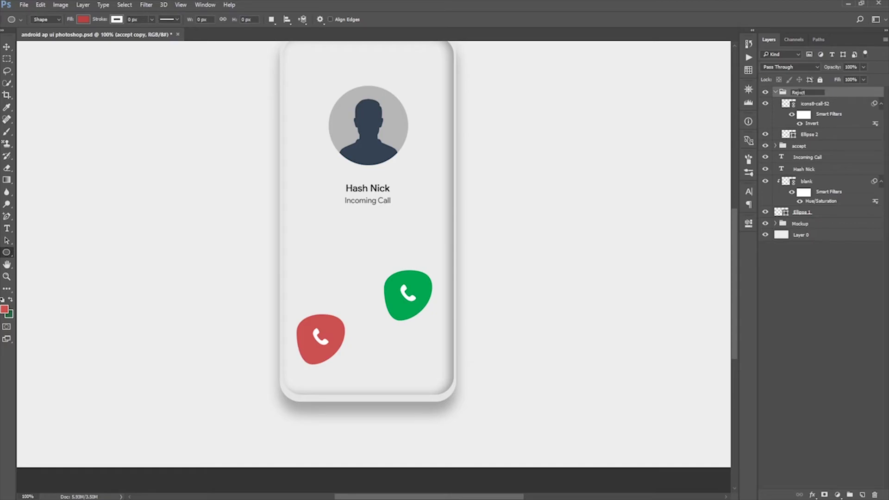
Step: Confirm the 'Reject' name and move the red button toward the phone's bottom-left corner
click(844, 111)
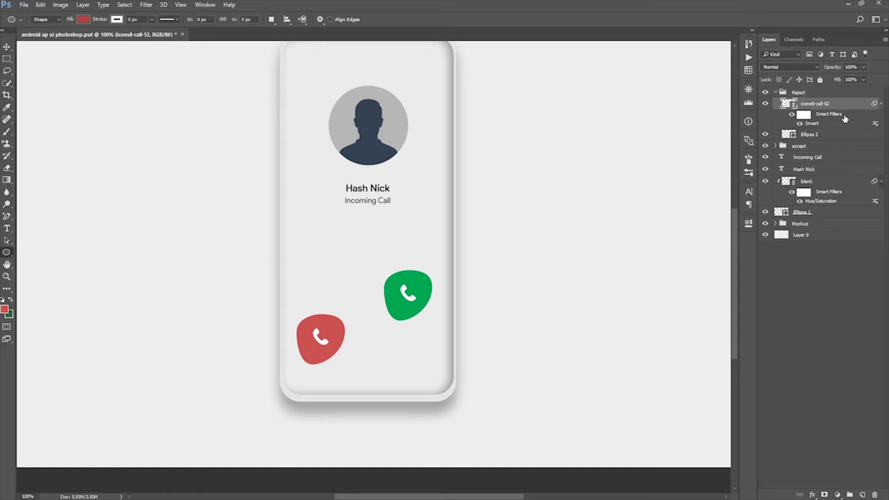
click(796, 94)
key(ctrl+t)
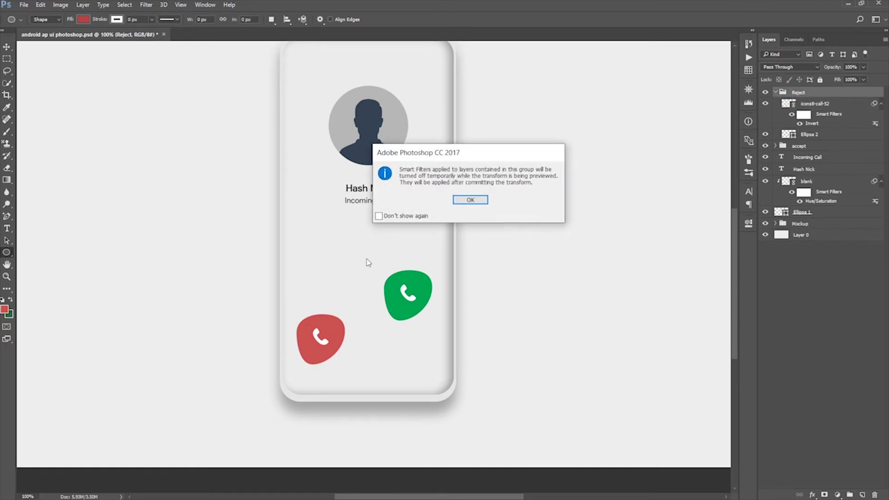
click(470, 199)
right_click(329, 338)
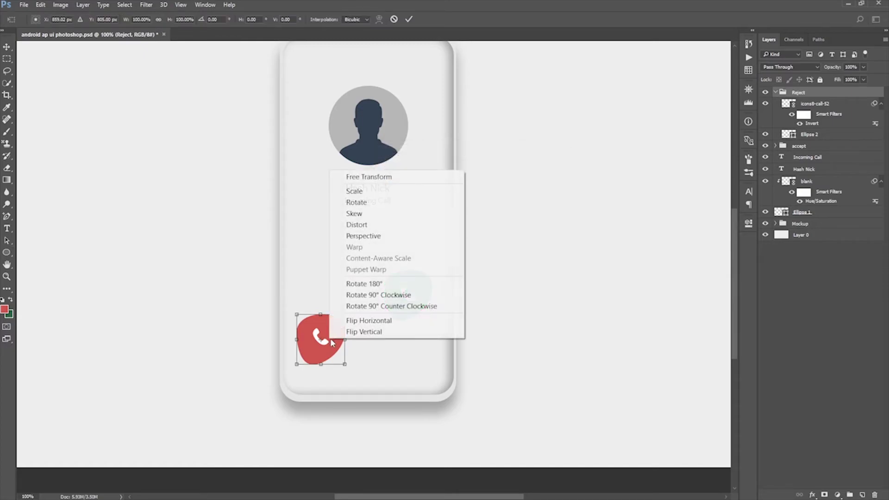
click(414, 320)
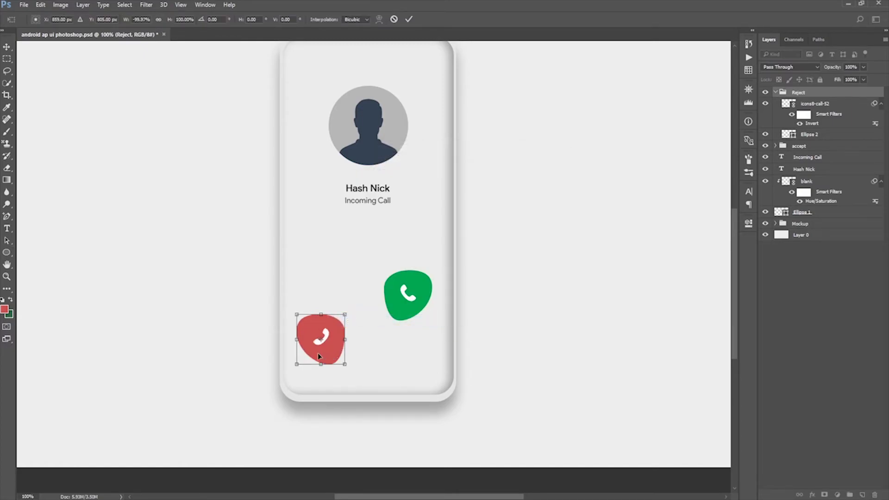
drag(318, 353, 286, 397)
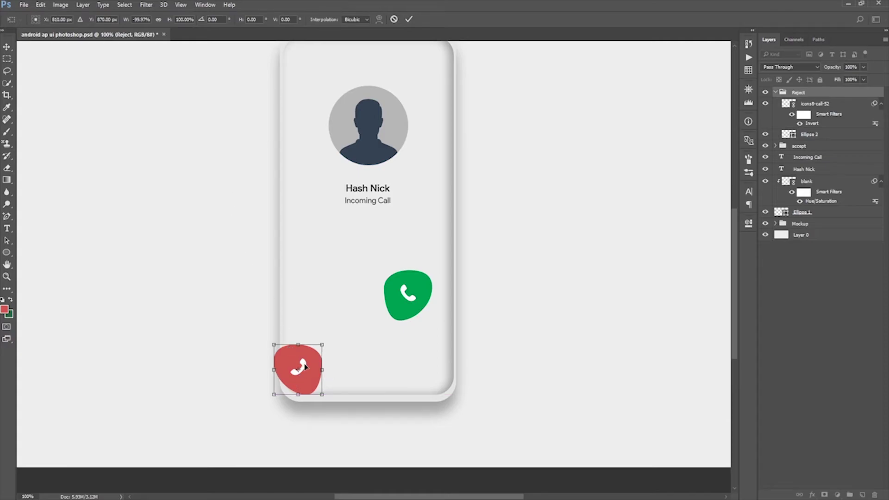
right_click(306, 366)
click(327, 343)
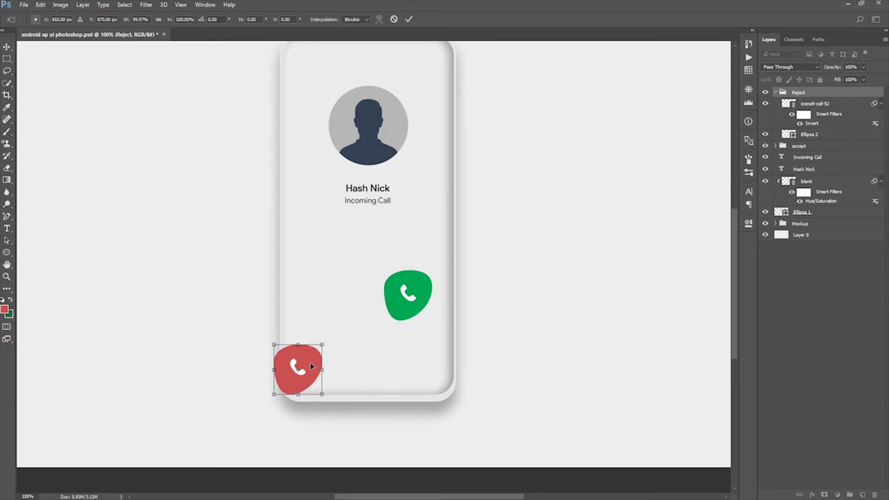
drag(313, 366, 319, 366)
Step: Scale the Reject button proportionally to about 199% and tilt it roughly -65° over the edge
click(159, 19)
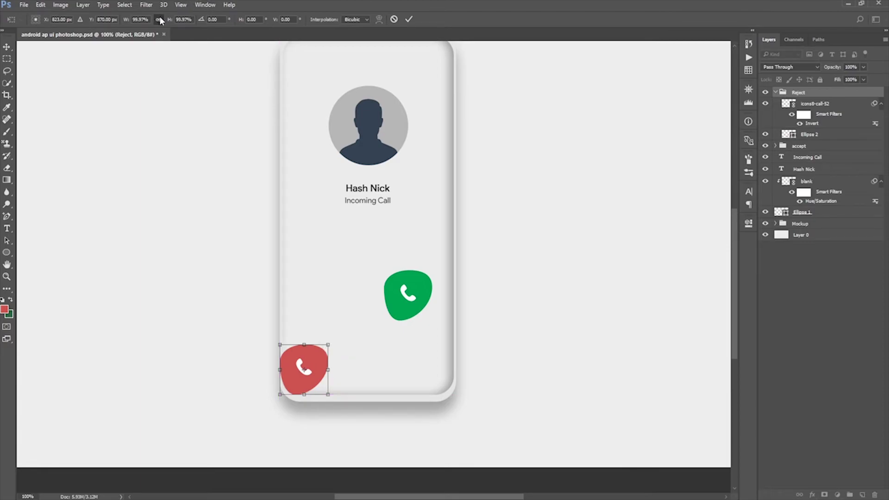
drag(169, 22, 214, 18)
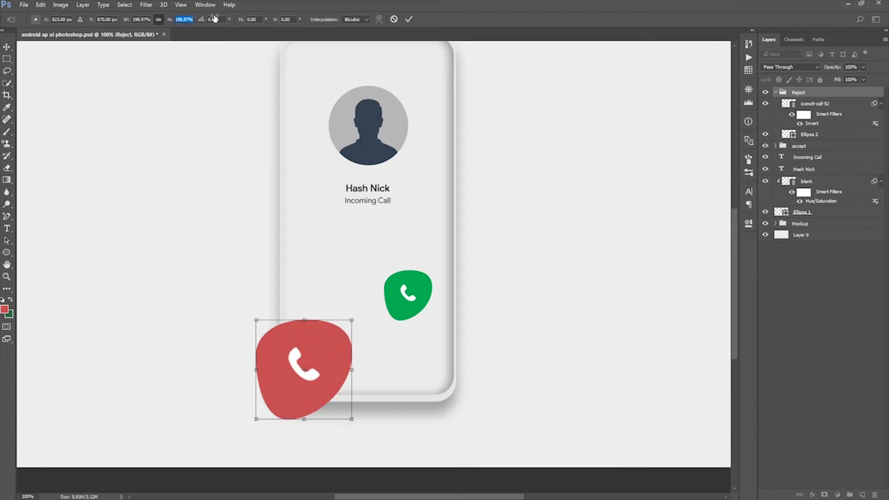
drag(314, 354, 306, 355)
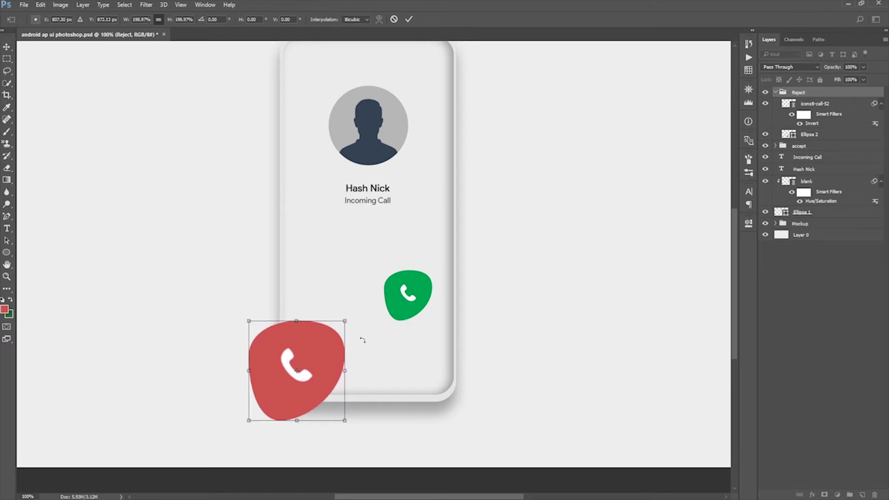
mouse_move(357, 340)
mouse_down()
mouse_move(307, 310)
mouse_move(353, 345)
mouse_move(347, 339)
mouse_up()
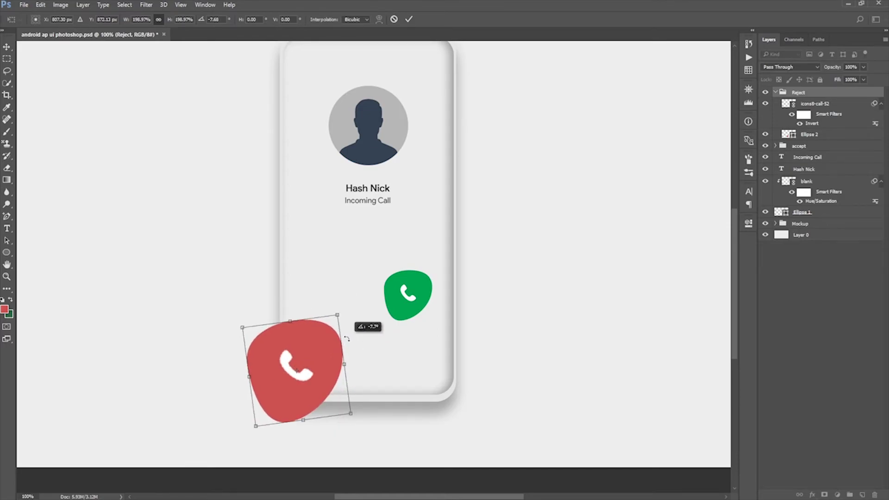
drag(347, 339, 300, 312)
mouse_move(301, 367)
mouse_down()
mouse_move(312, 354)
mouse_move(311, 367)
mouse_up()
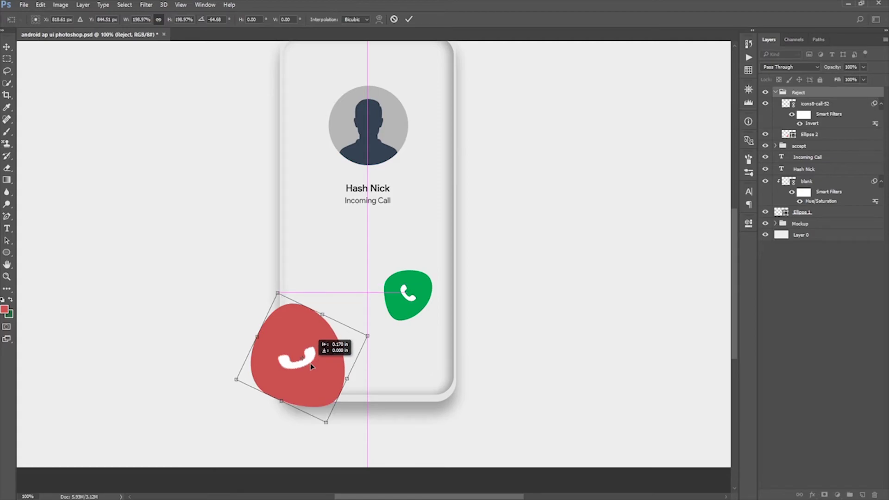
key(u)
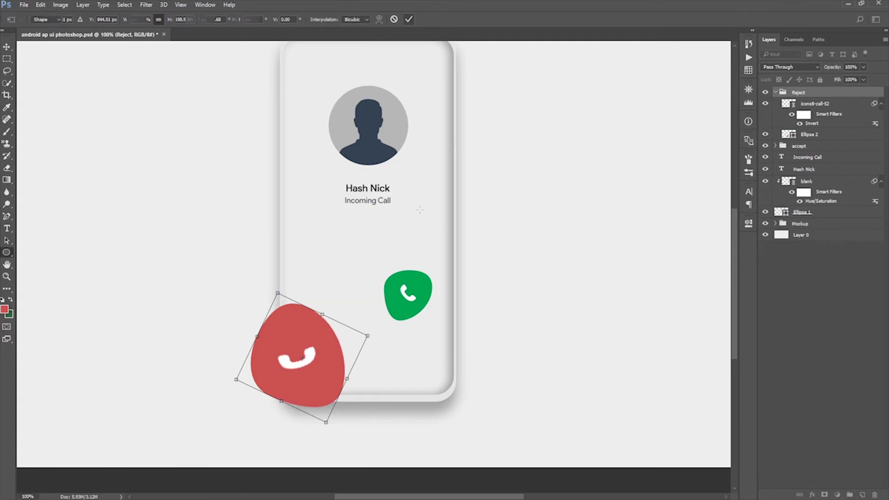
key(Return)
Step: Rotate the red button's icons8-call-52 handset into a hang-up pose, shrink it to ~99%, and shift it right
click(820, 104)
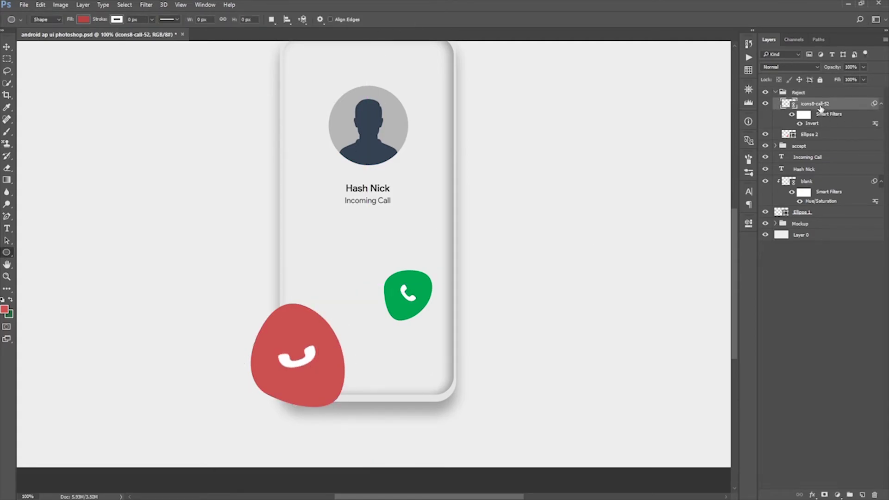
key(ctrl+t)
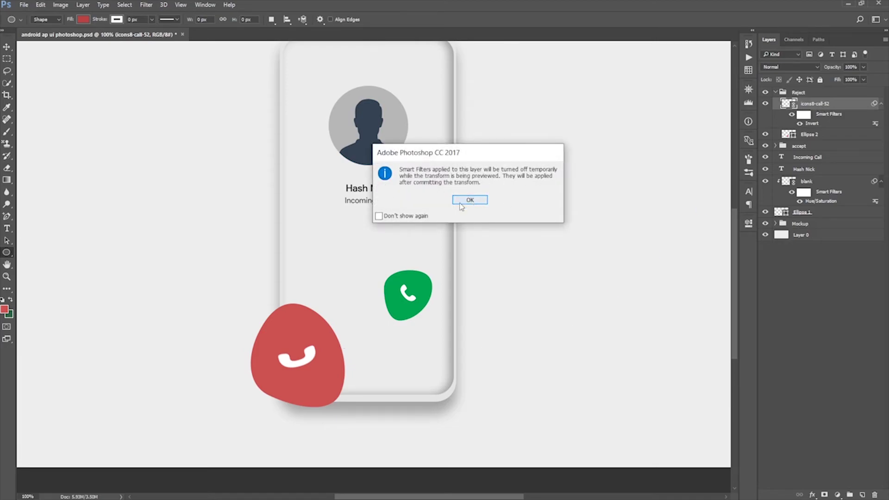
click(467, 199)
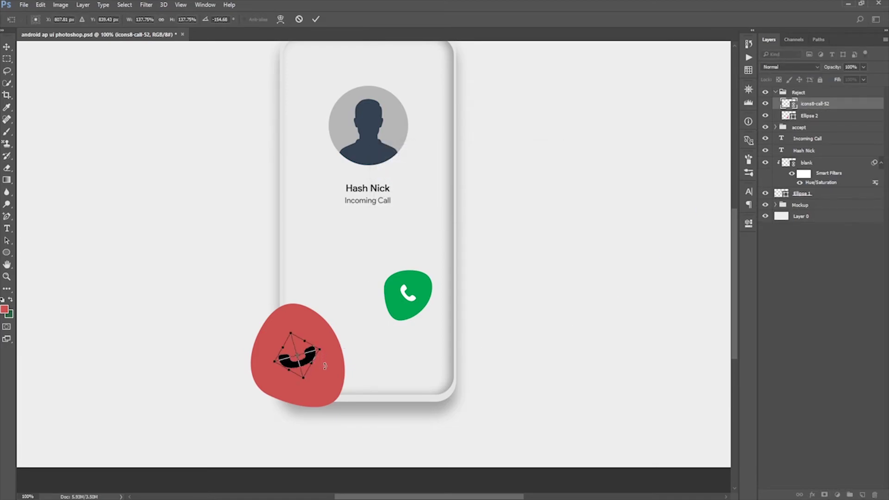
mouse_move(274, 359)
mouse_down()
mouse_move(314, 380)
mouse_move(260, 366)
mouse_up()
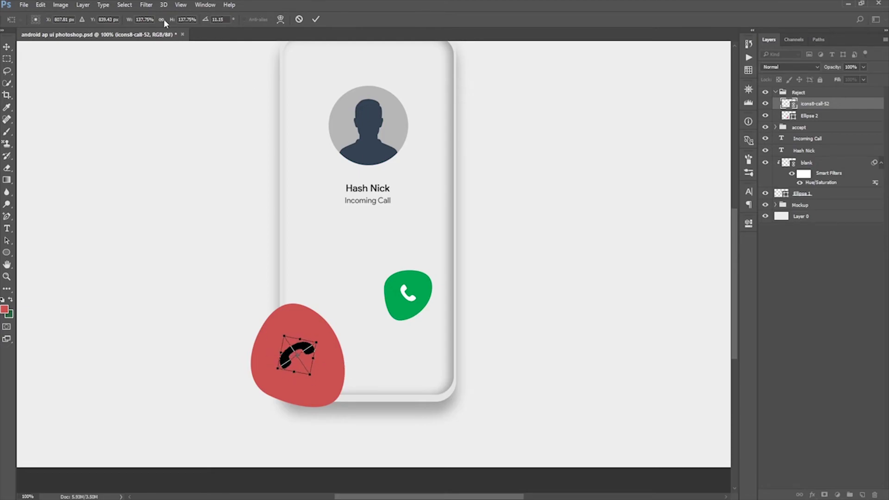
drag(170, 21, 153, 23)
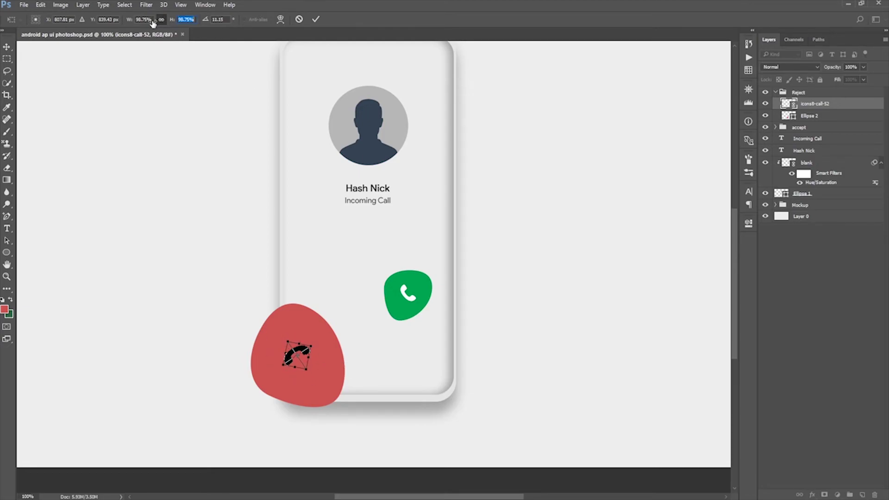
click(317, 19)
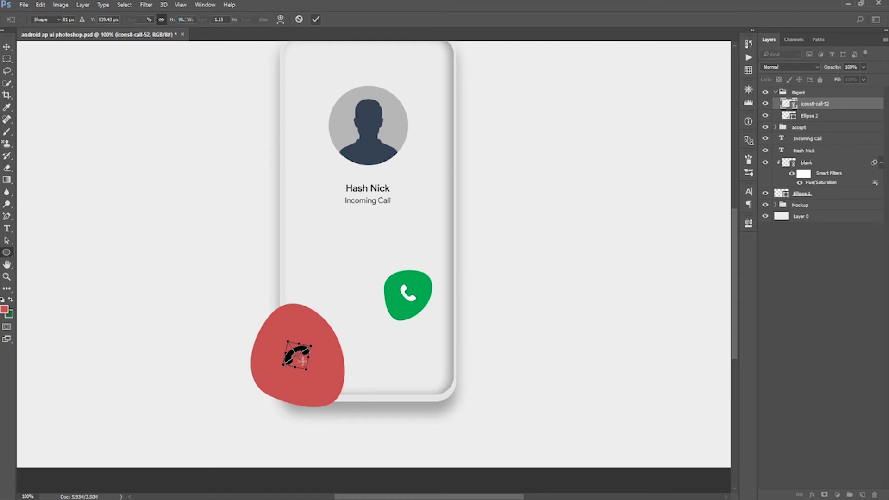
key(ctrl+i)
click(7, 47)
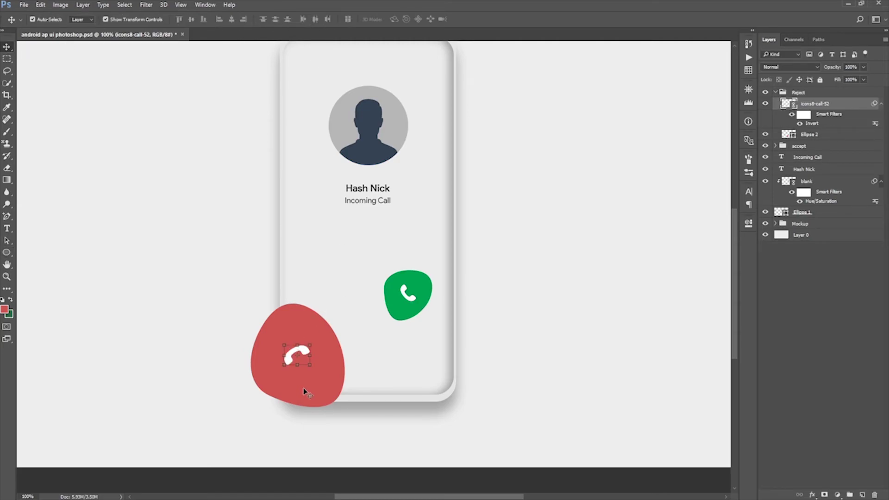
drag(302, 352, 319, 351)
Step: Rasterize the red blob's Ellipse 2 layer
click(798, 135)
right_click(798, 135)
click(610, 241)
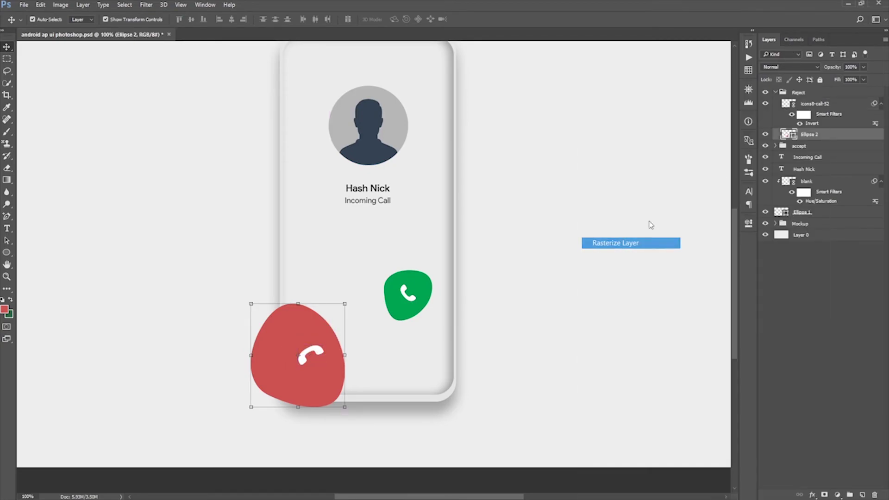
ctrl+click(787, 139)
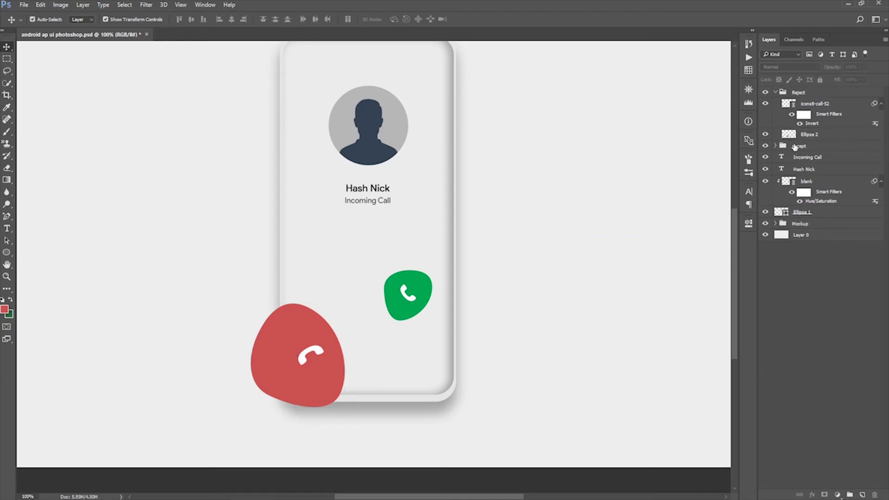
click(814, 157)
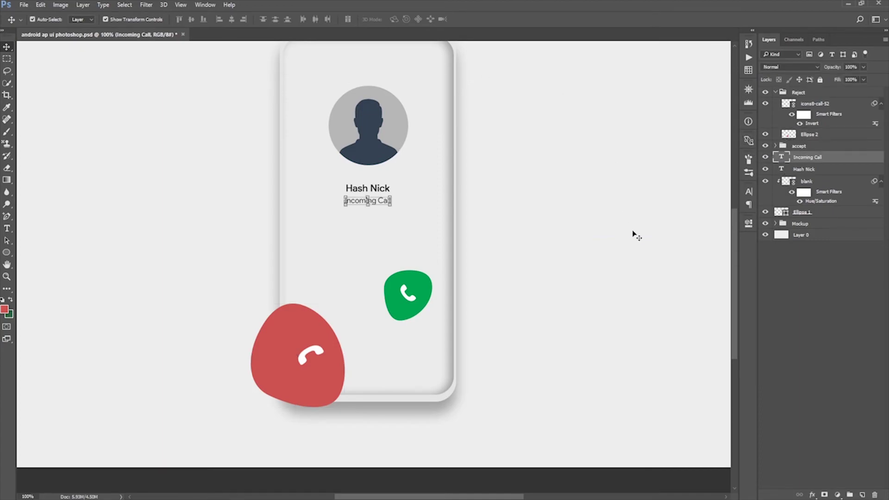
Step: Load the phone screen shape as a selection and delete the red blob's overhang
click(778, 225)
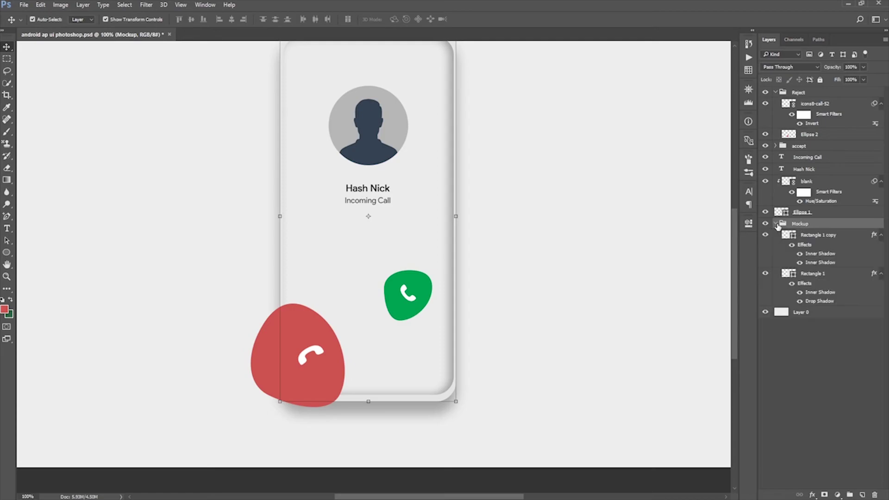
ctrl+click(789, 235)
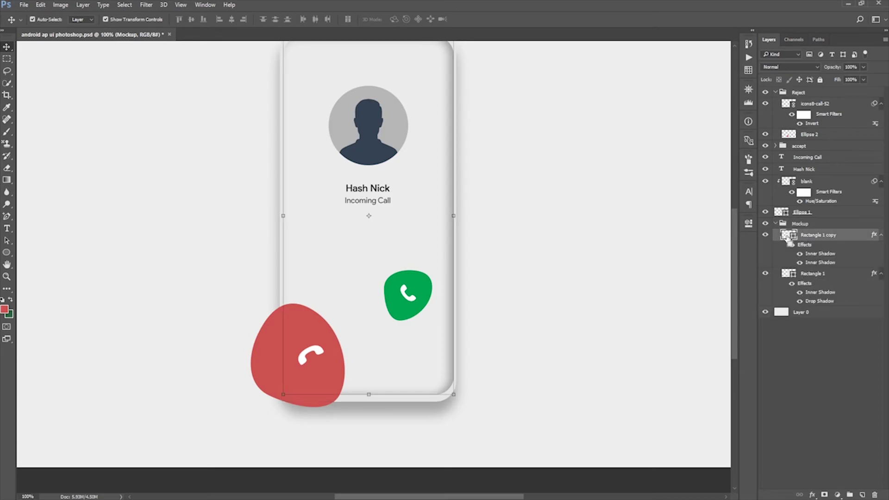
click(810, 104)
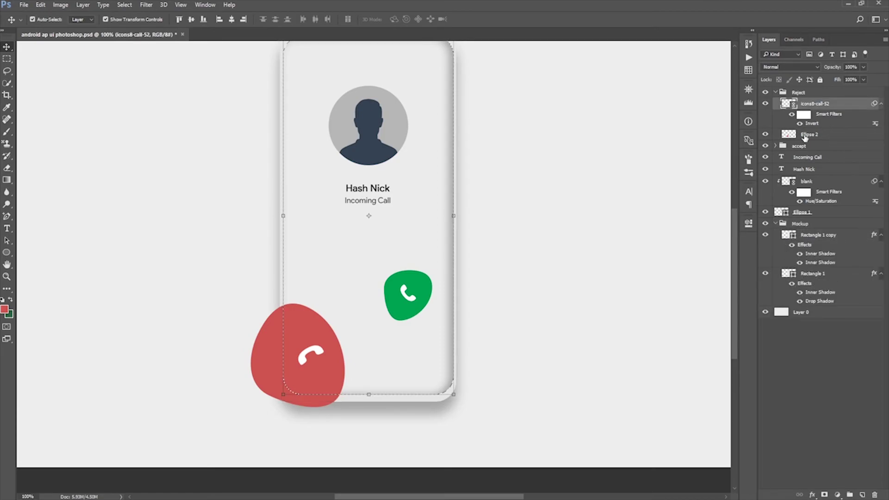
click(807, 134)
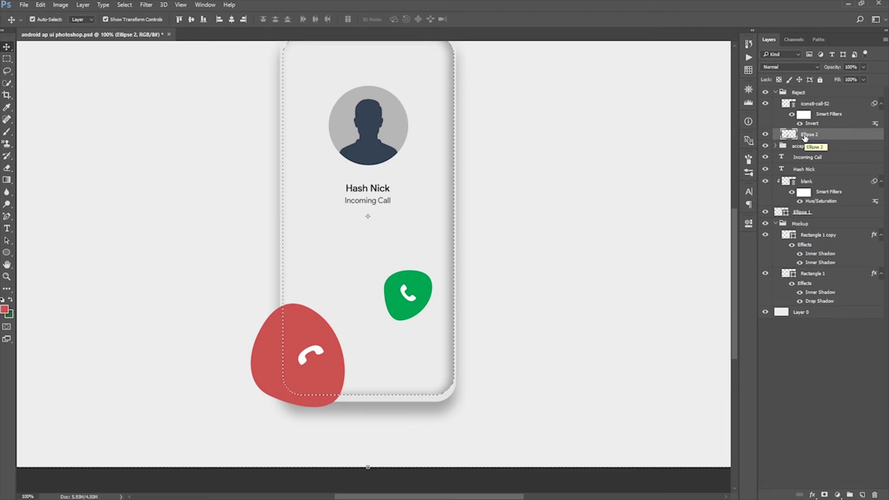
key(Delete)
key(ctrl+d)
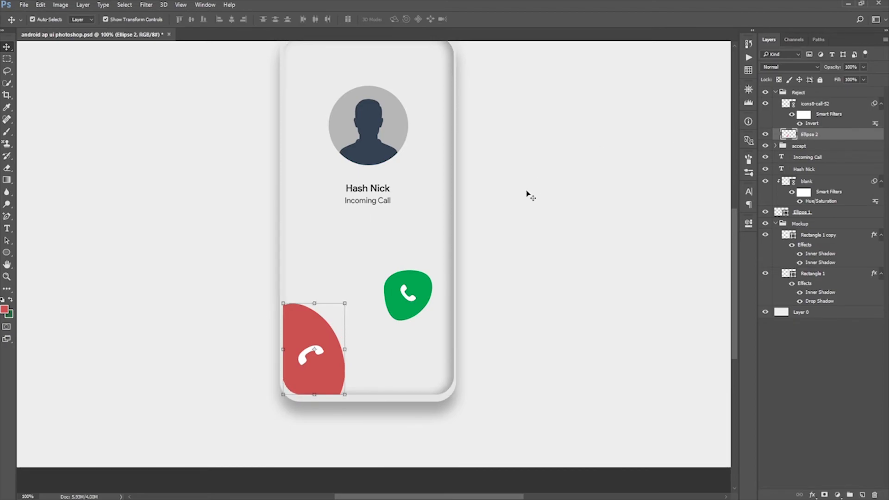
click(125, 318)
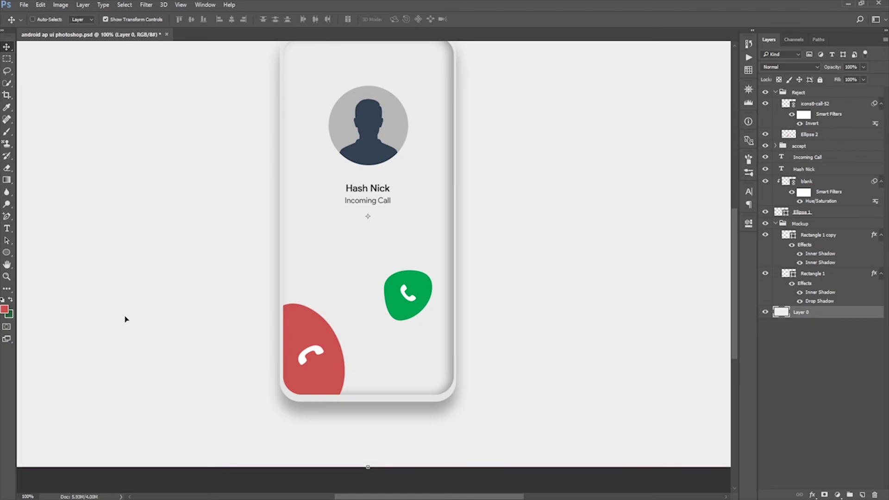
Step: Undo the clip, then rotate and shift the full red blob lower-right
key(ctrl+minus)
key(ctrl+plus)
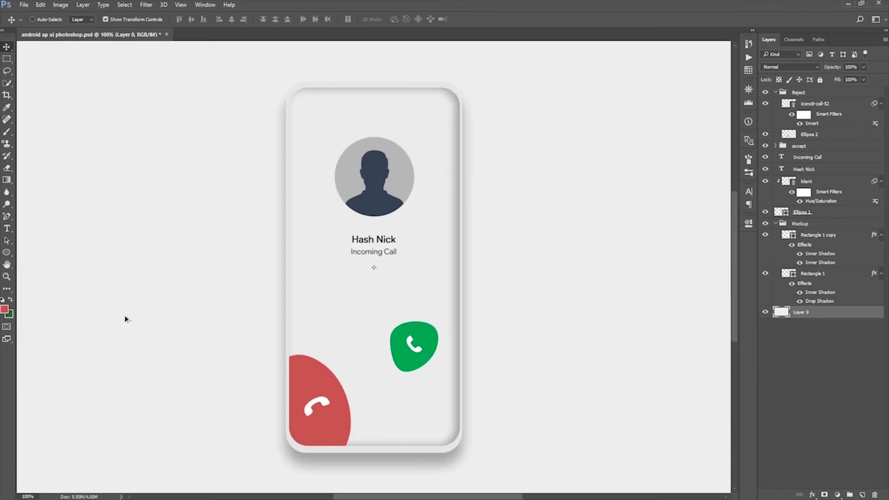
key(ctrl+alt+z)
key(ctrl+alt+z)
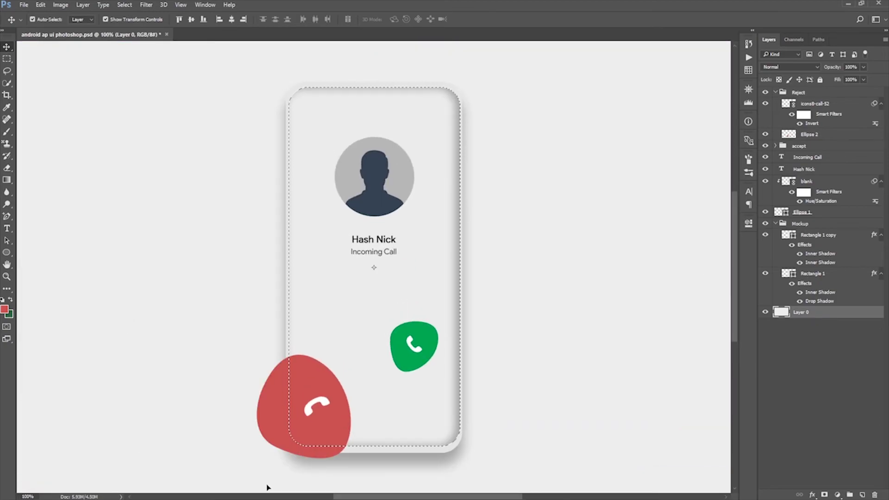
click(393, 379)
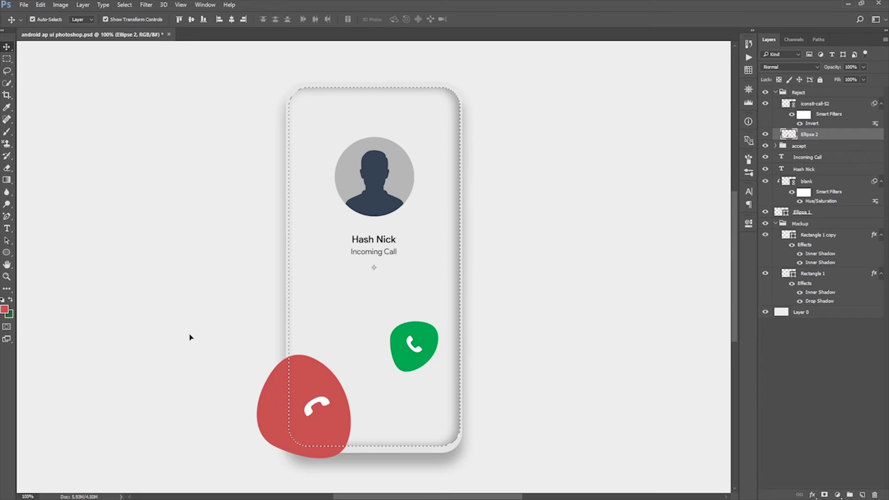
drag(269, 413, 263, 408)
key(ctrl+d)
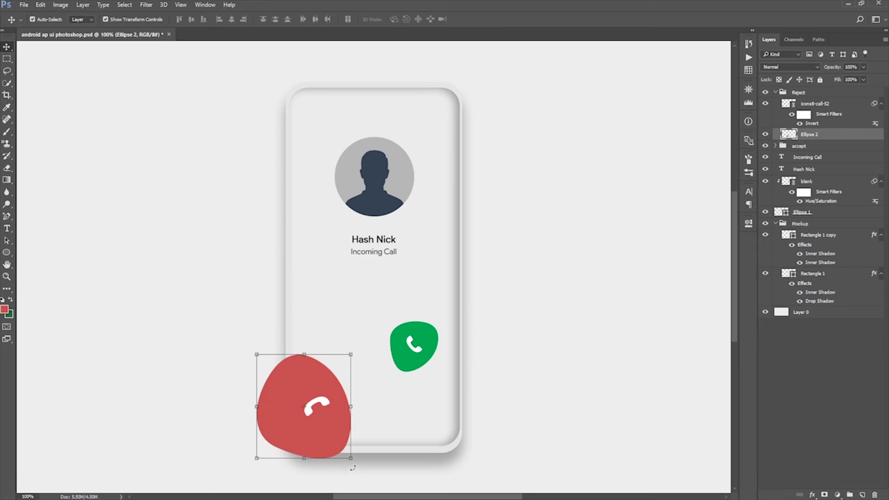
mouse_move(354, 468)
mouse_down()
mouse_move(357, 352)
mouse_move(317, 333)
mouse_up()
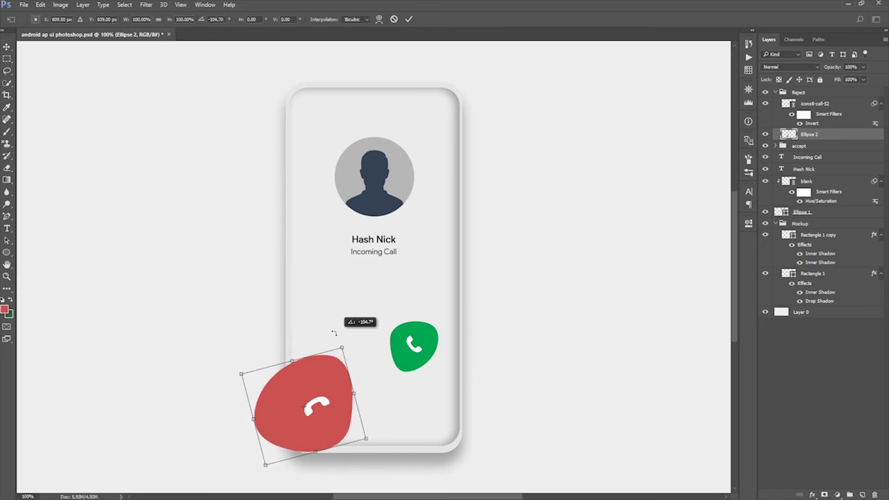
drag(316, 332, 303, 330)
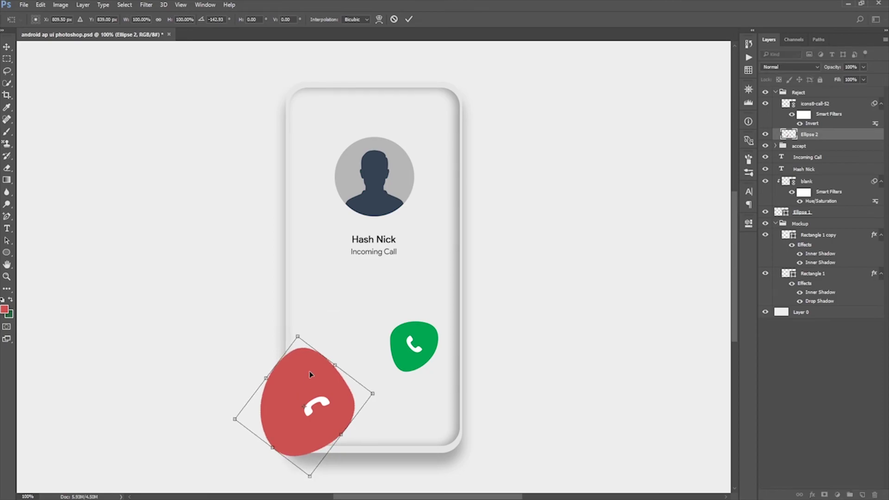
drag(310, 374, 317, 377)
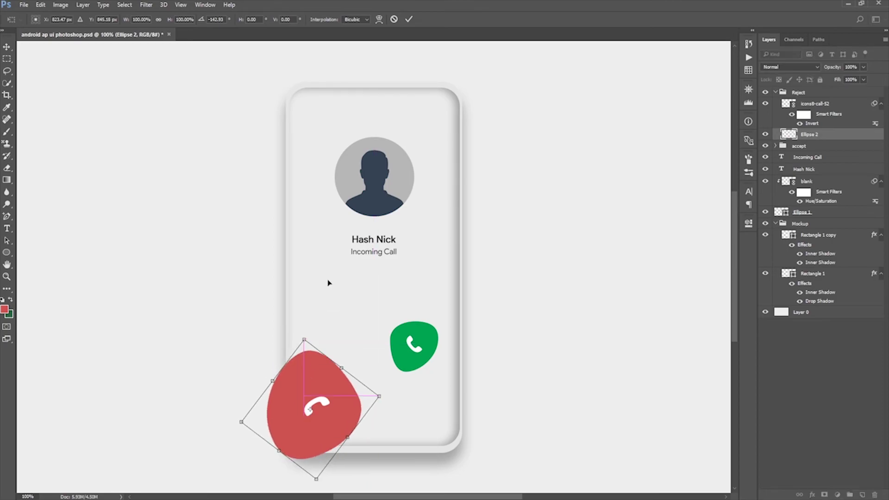
click(409, 19)
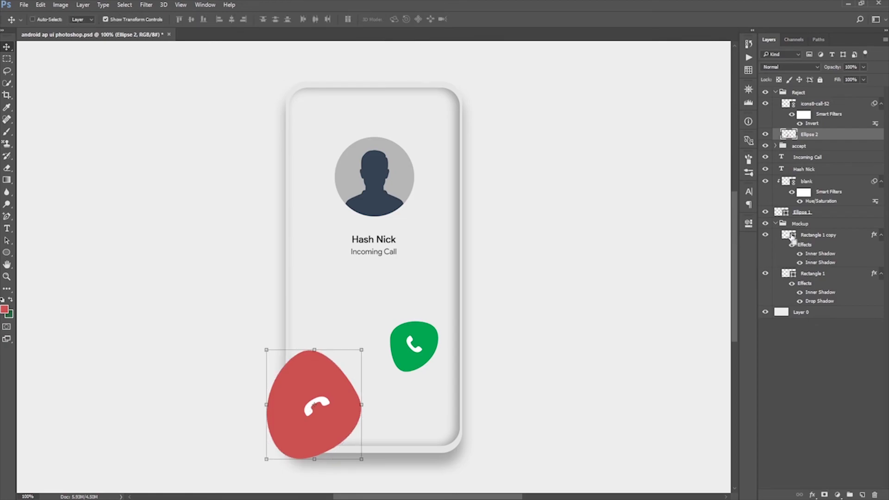
Step: Reload the phone selection, invert it, and delete the red blob's overflow
ctrl+click(792, 236)
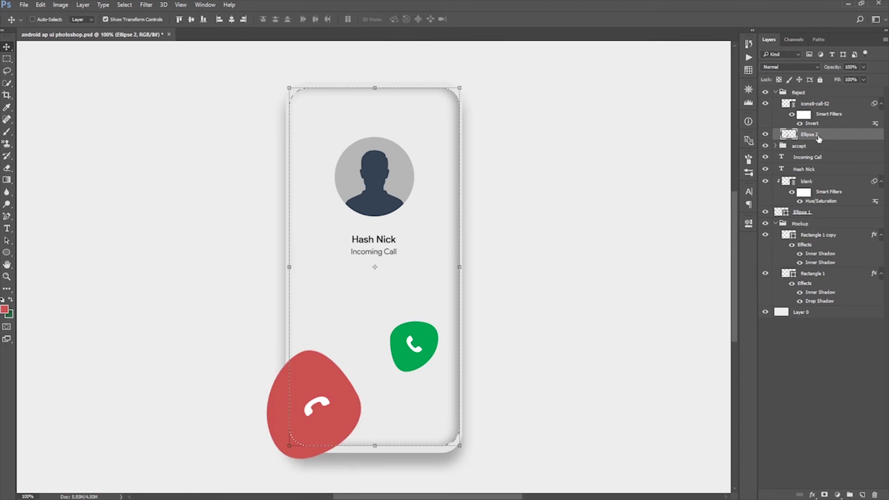
key(ctrl+shift+i)
key(Delete)
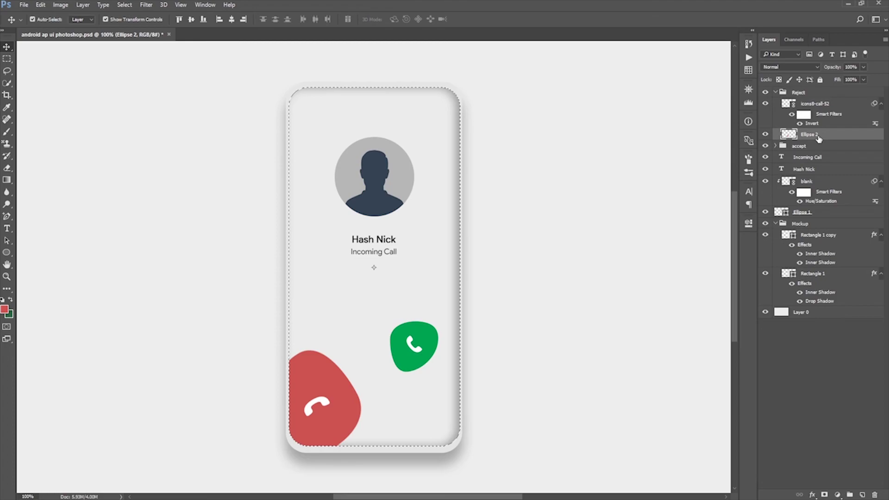
key(ctrl+d)
click(665, 288)
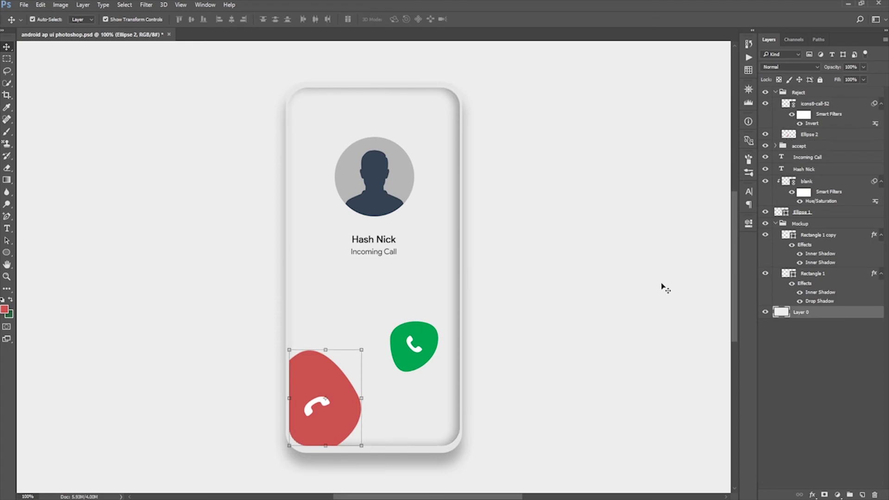
click(311, 412)
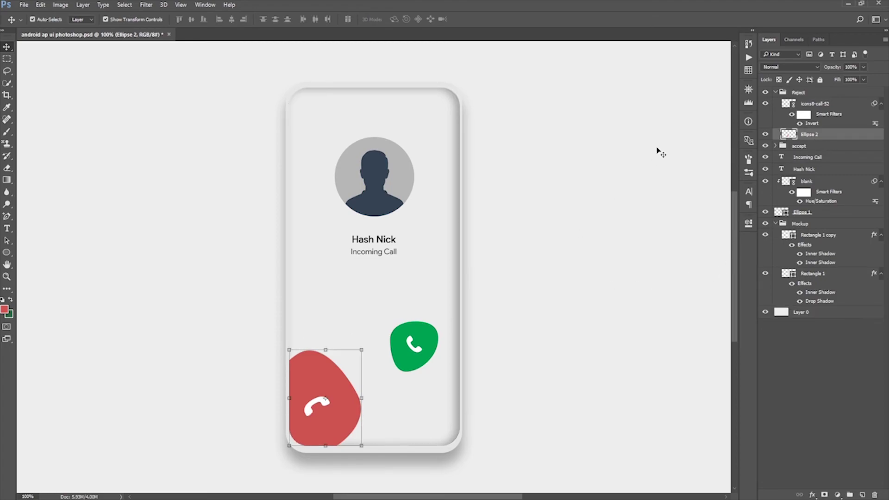
click(834, 104)
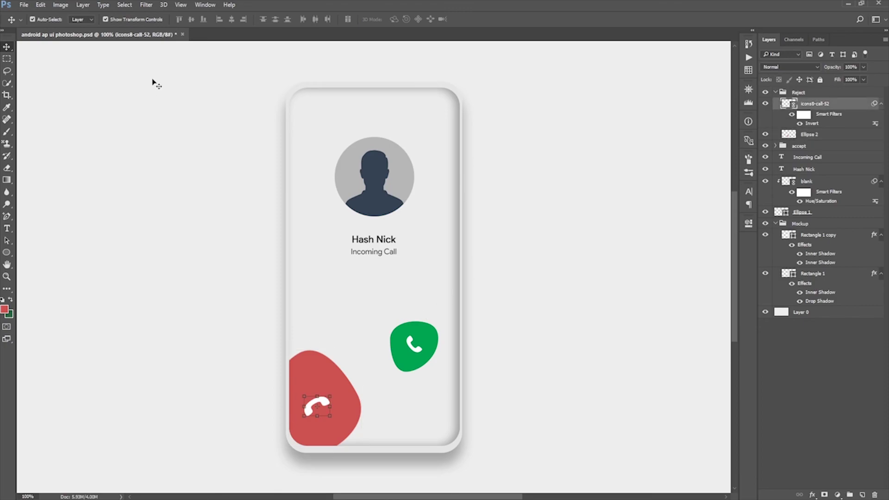
Step: Shrink the reject handset icon to 86.75%
key(ctrl+t)
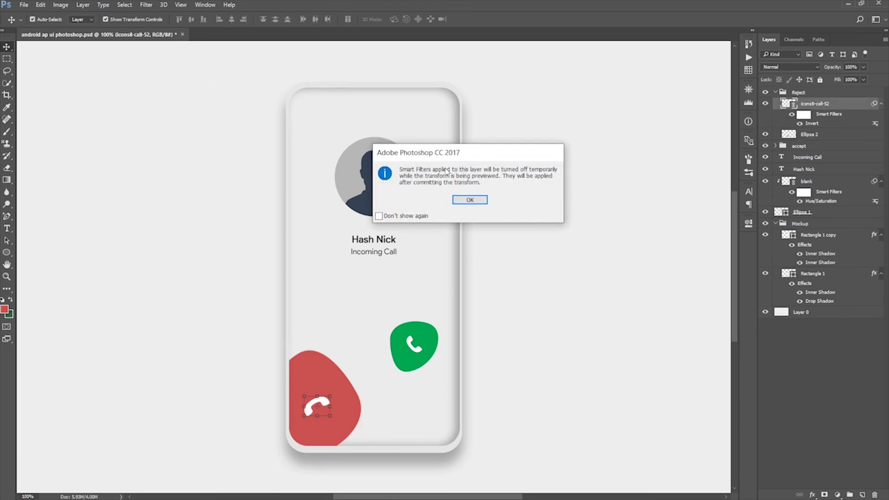
click(469, 200)
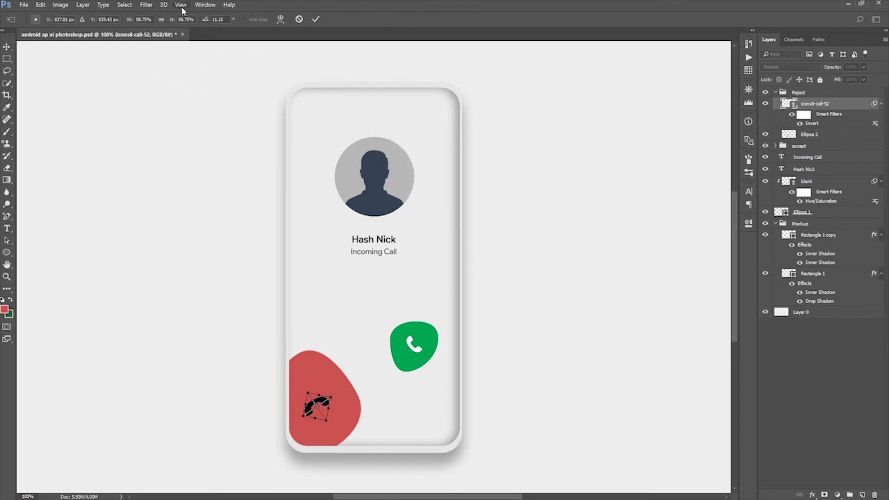
drag(174, 21, 163, 21)
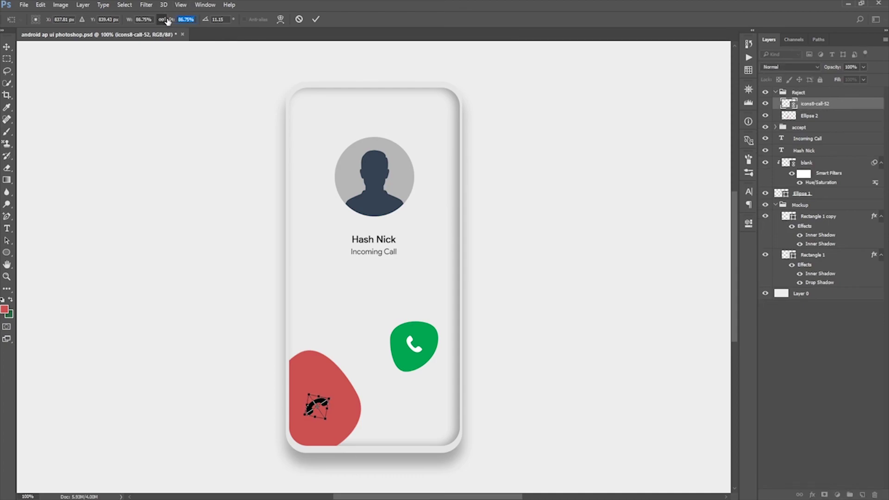
key(Return)
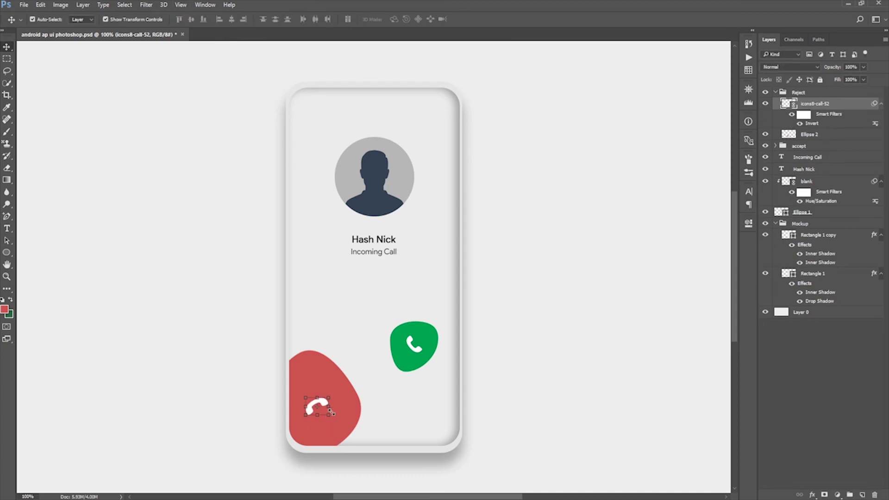
Step: Tilt the handset and reposition it on the red blob, nudging it left and up
click(337, 418)
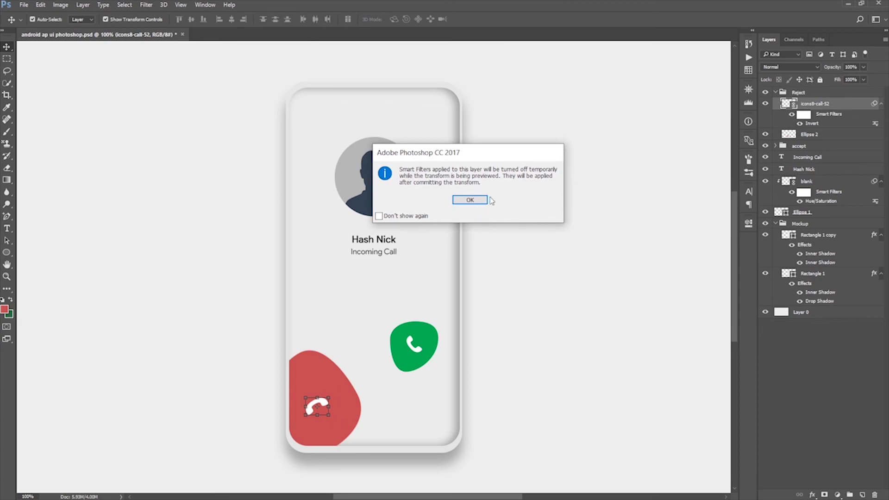
click(470, 200)
drag(132, 417, 134, 381)
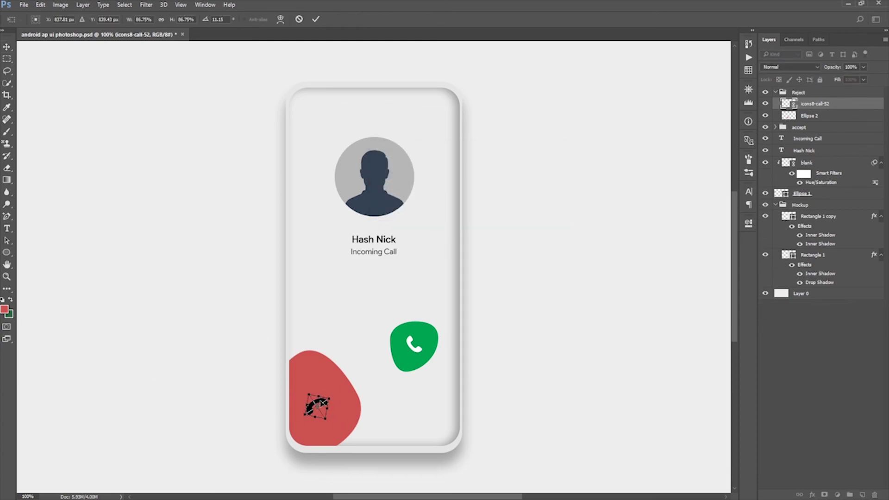
drag(323, 403, 330, 402)
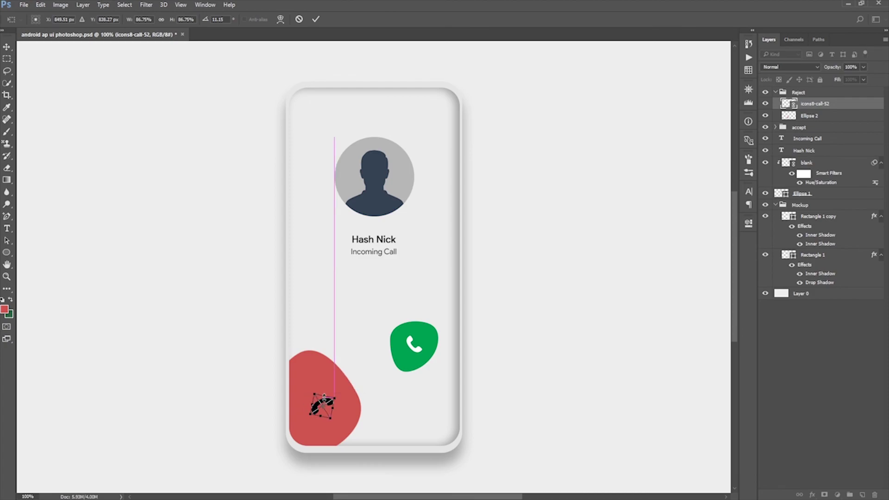
click(315, 19)
key(ctrl+i)
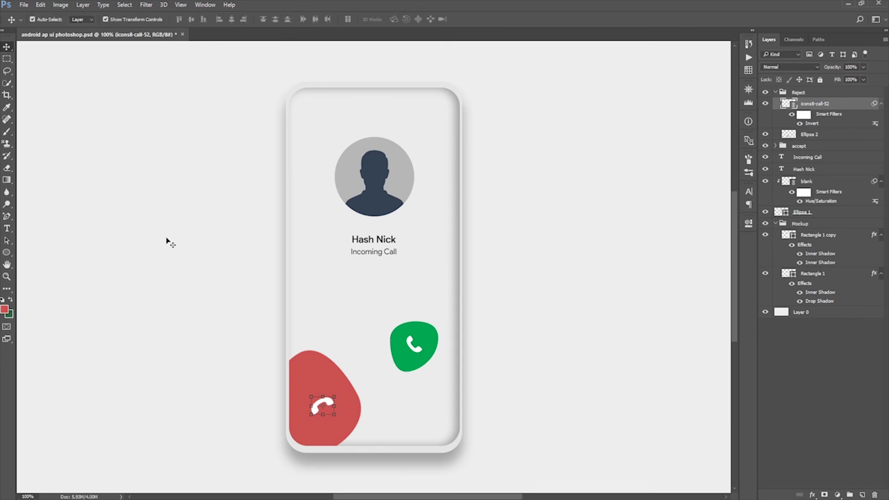
key(Left)
key(Left)
key(Left)
key(Left)
key(Left)
key(Left)
key(Left)
key(Up)
key(Up)
key(Up)
key(Up)
click(168, 241)
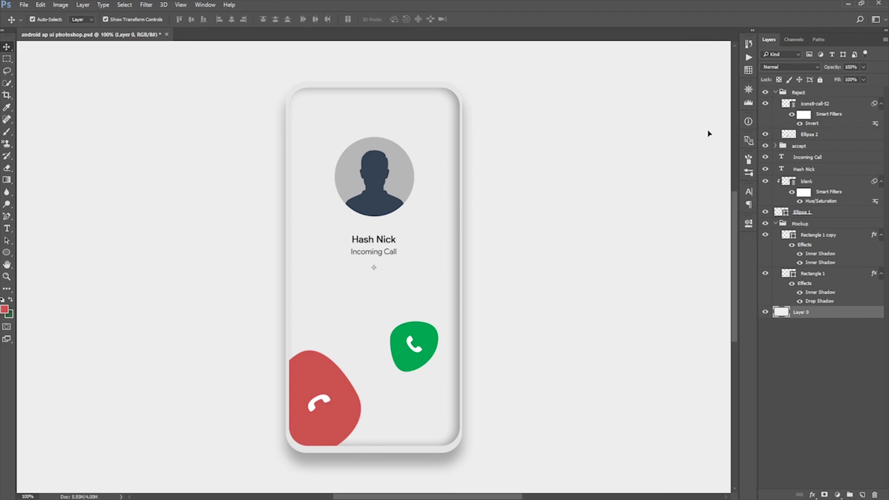
Step: Apply Levels to the avatar silhouette with the output black level raised to 18
scroll(709, 133, up, 1)
scroll(709, 133, down, 2)
scroll(708, 133, up, 2)
scroll(709, 133, down, 1)
click(365, 184)
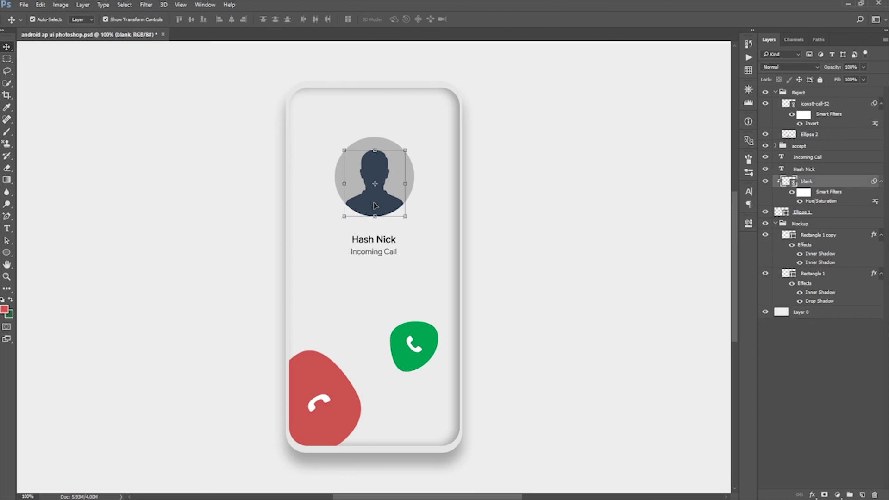
click(60, 5)
mouse_move(79, 34)
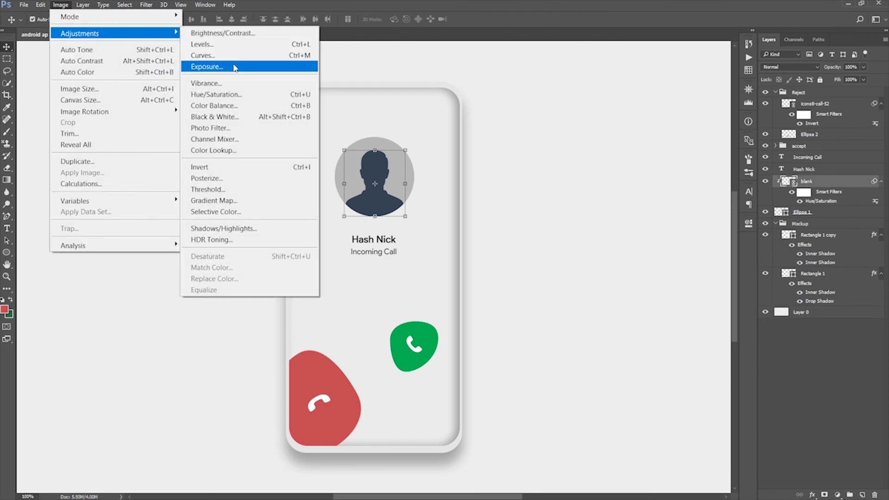
click(213, 46)
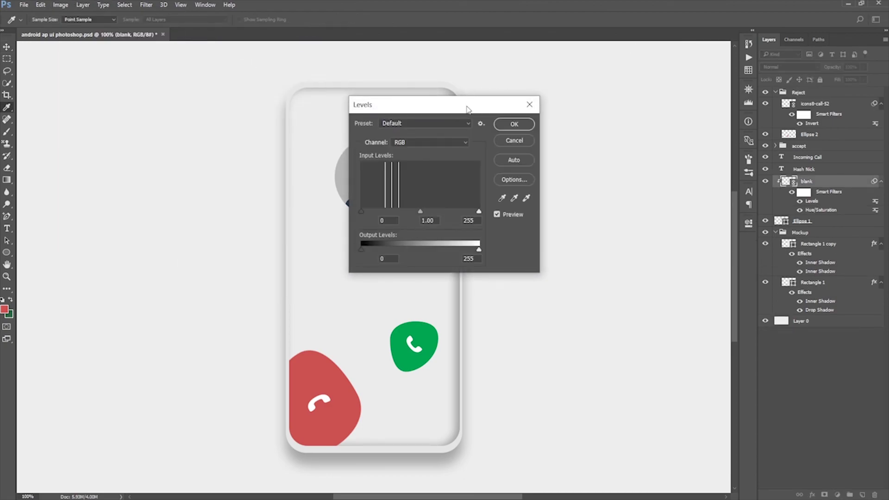
drag(487, 104, 682, 80)
drag(559, 226, 573, 229)
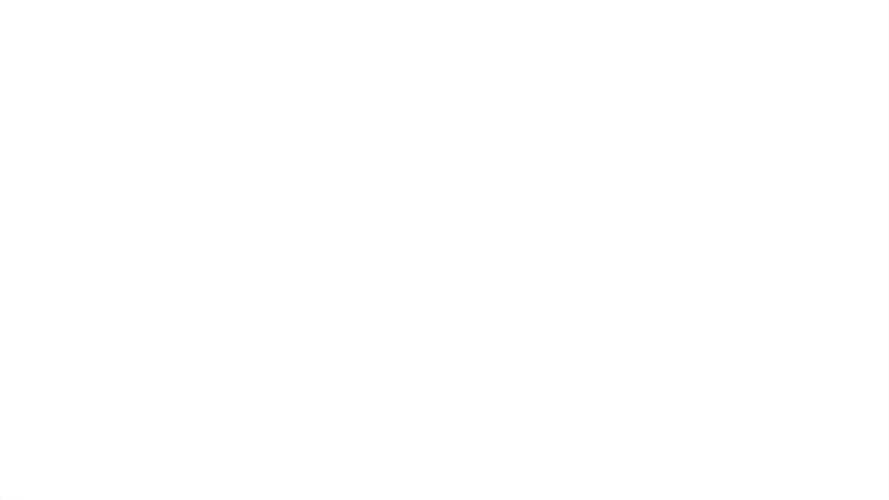